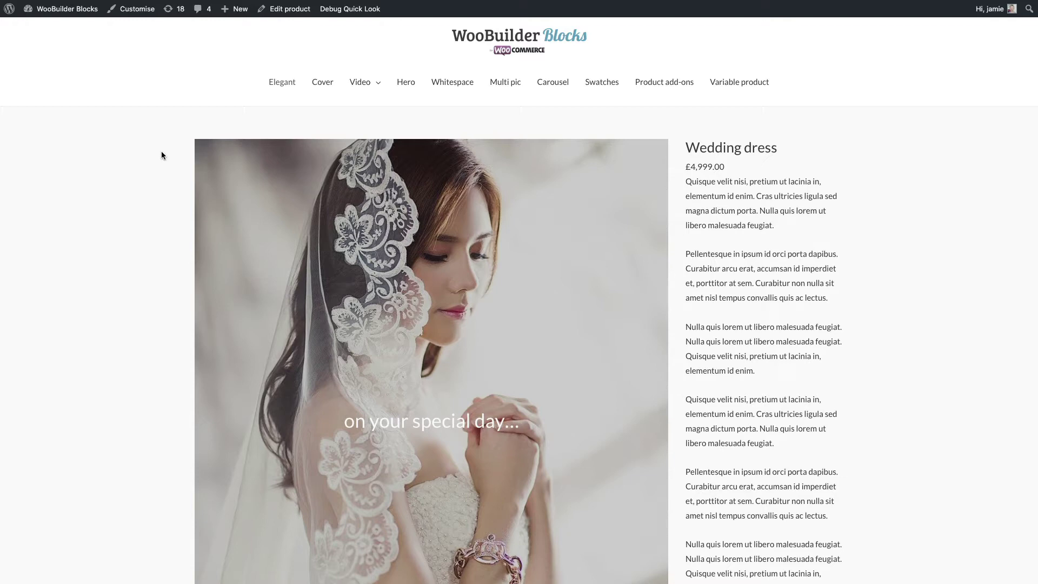
View the Cover, Video Full Background and Whitespace layout demos
click(317, 87)
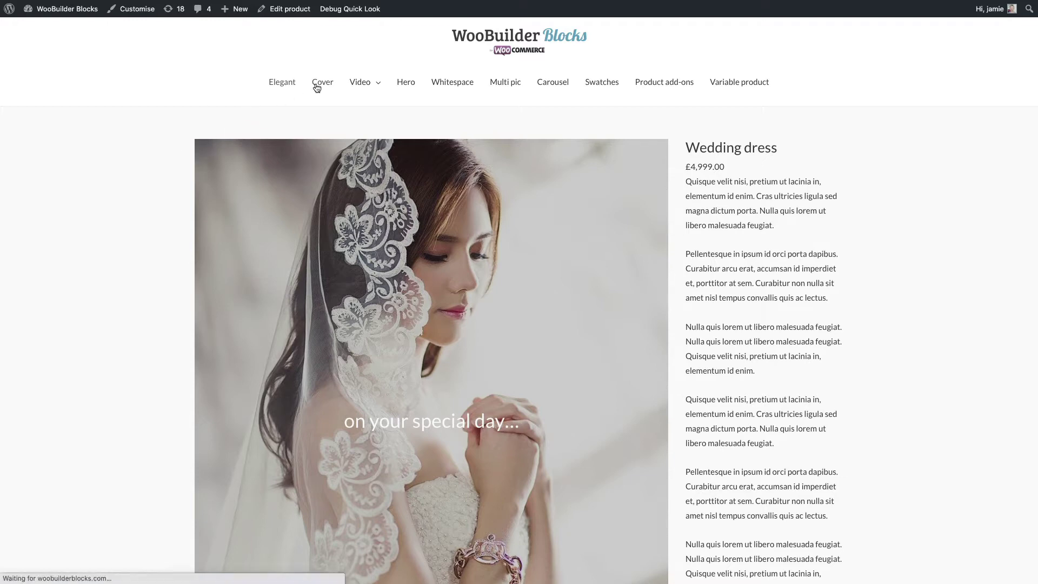
scroll(90, 291, down, 2)
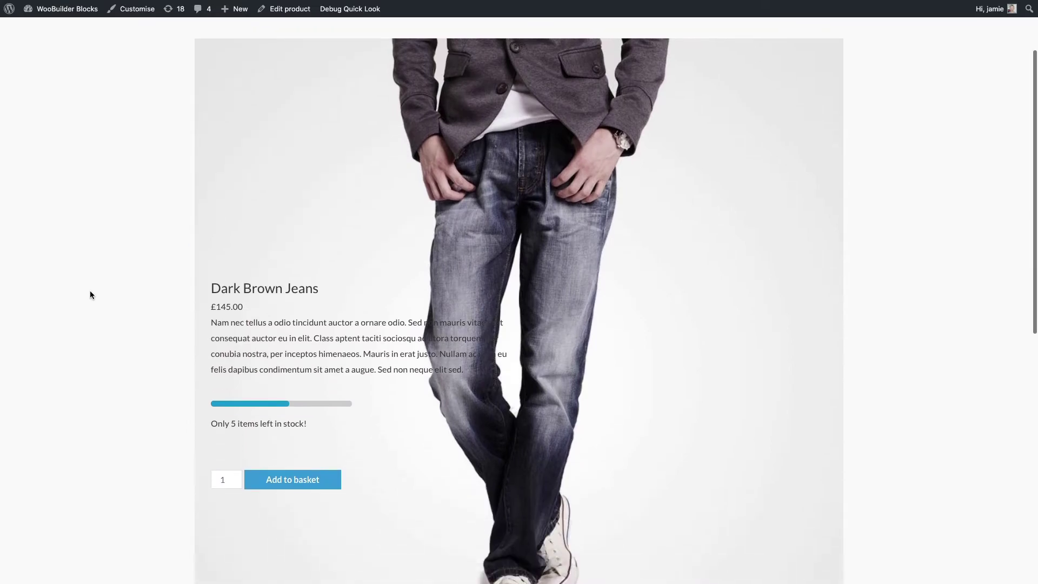
scroll(90, 290, up, 2)
mouse_move(344, 89)
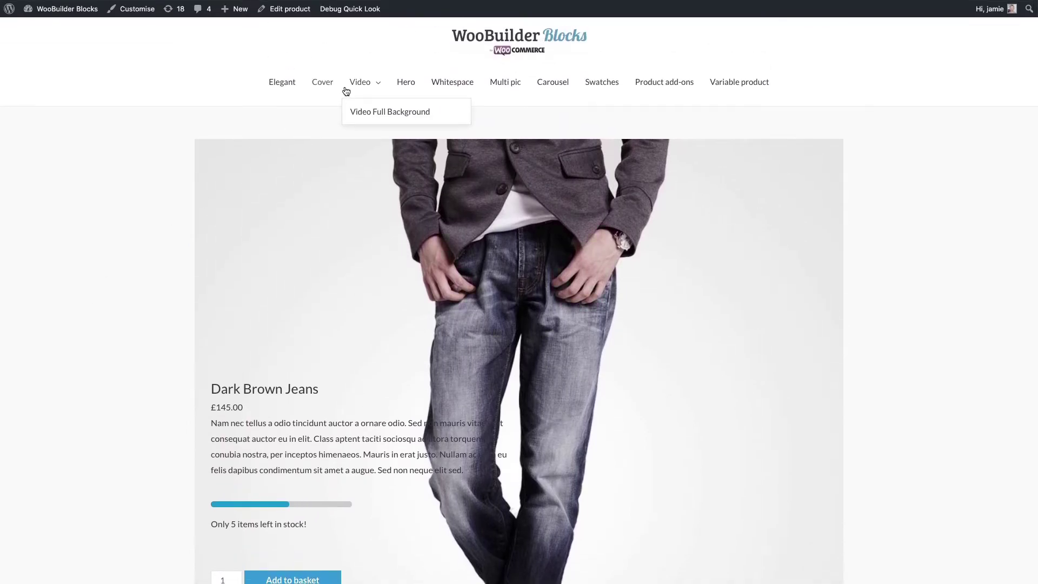
click(352, 109)
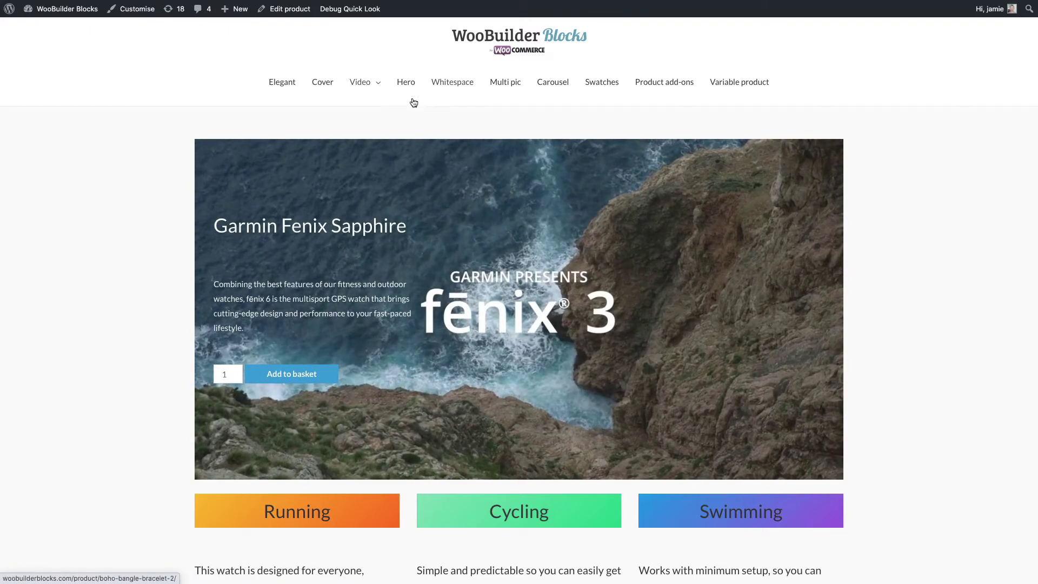
click(452, 81)
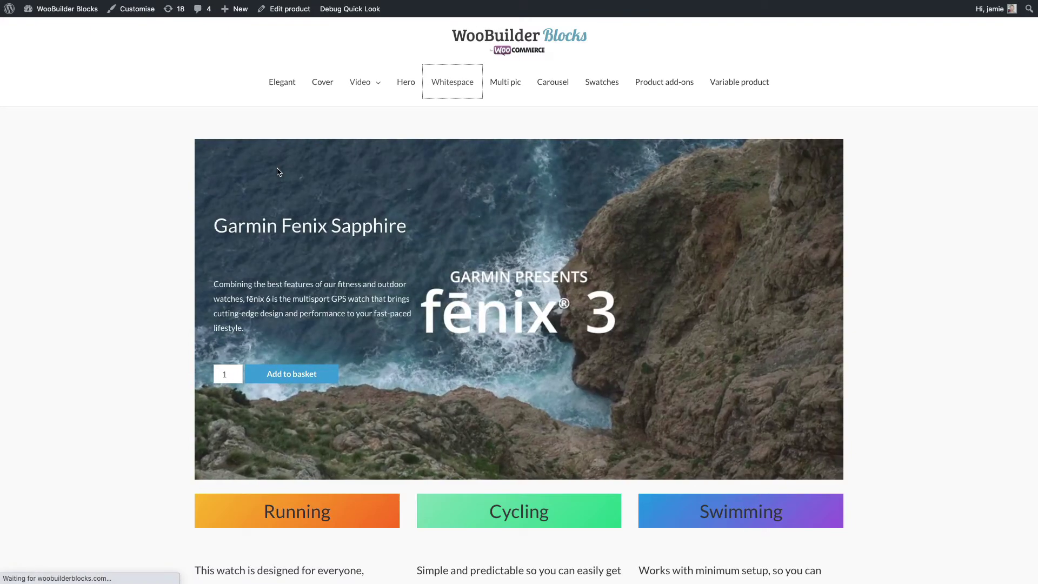
scroll(245, 310, down, 5)
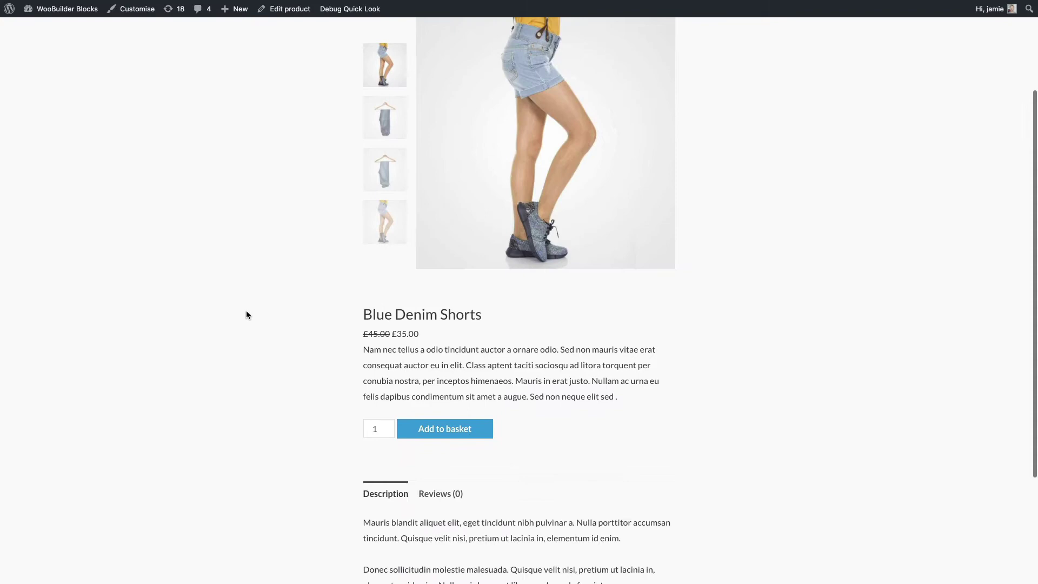
scroll(335, 274, up, 5)
scroll(335, 274, up, 1)
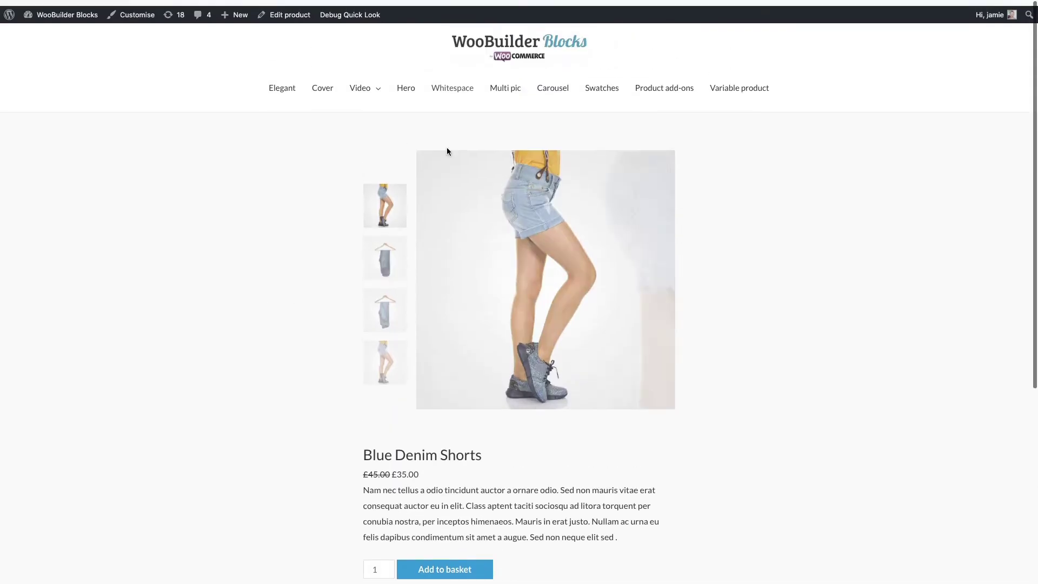
Browse the Multi pic and Carousel demos, sliding the carousel forward two images
click(504, 84)
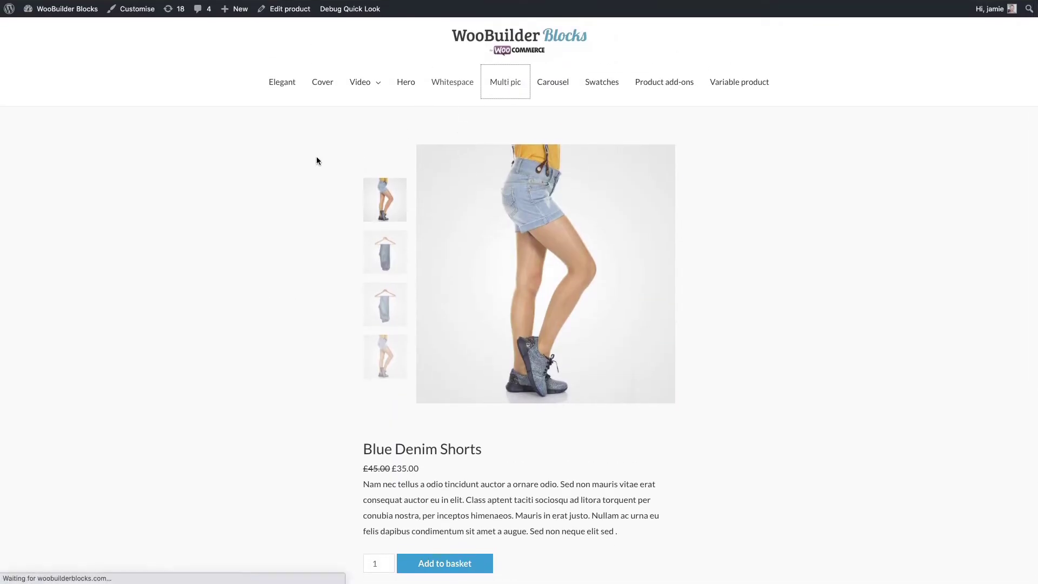
click(547, 86)
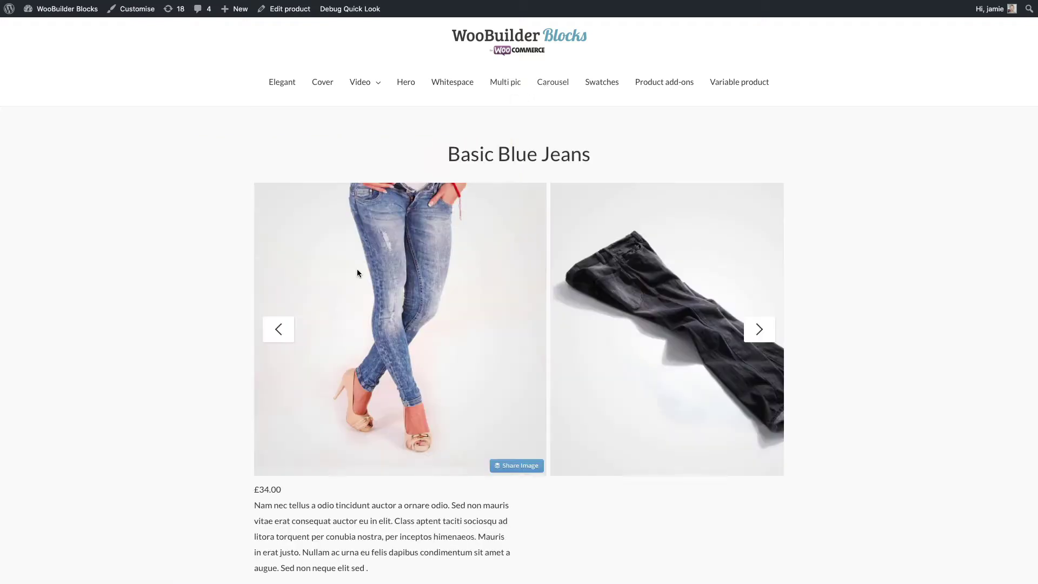
click(277, 329)
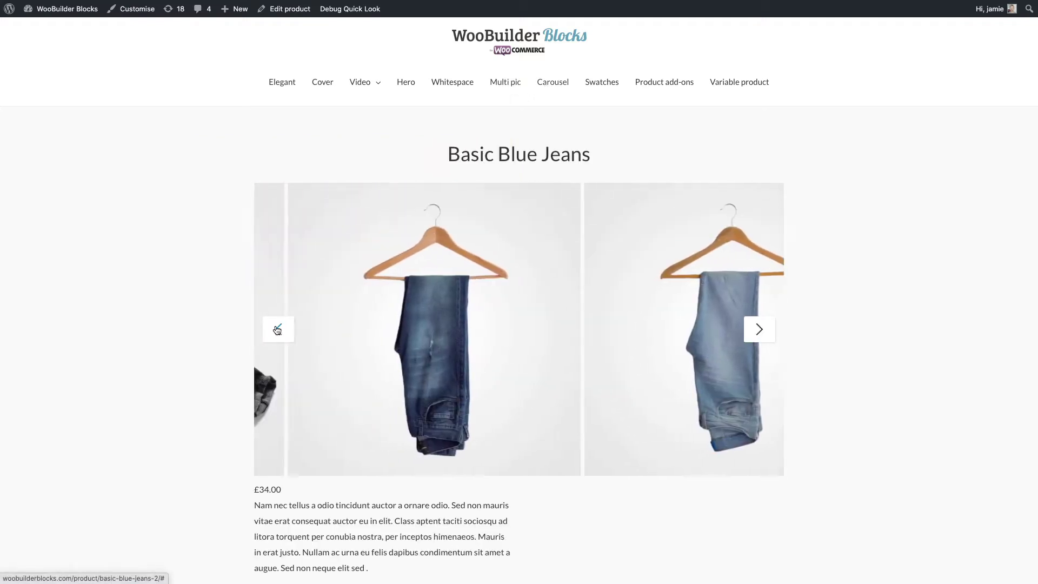
click(277, 329)
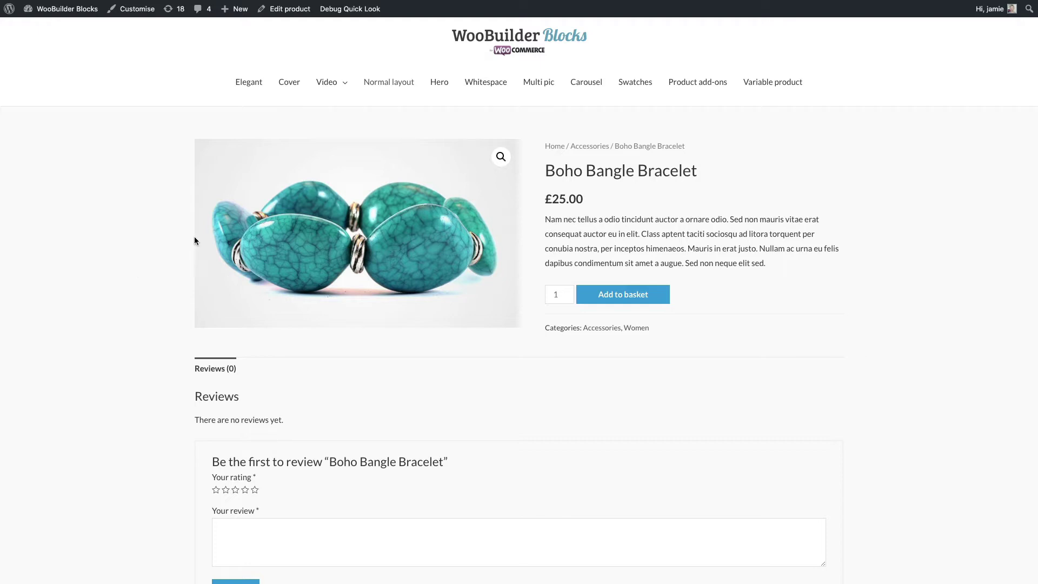
click(440, 86)
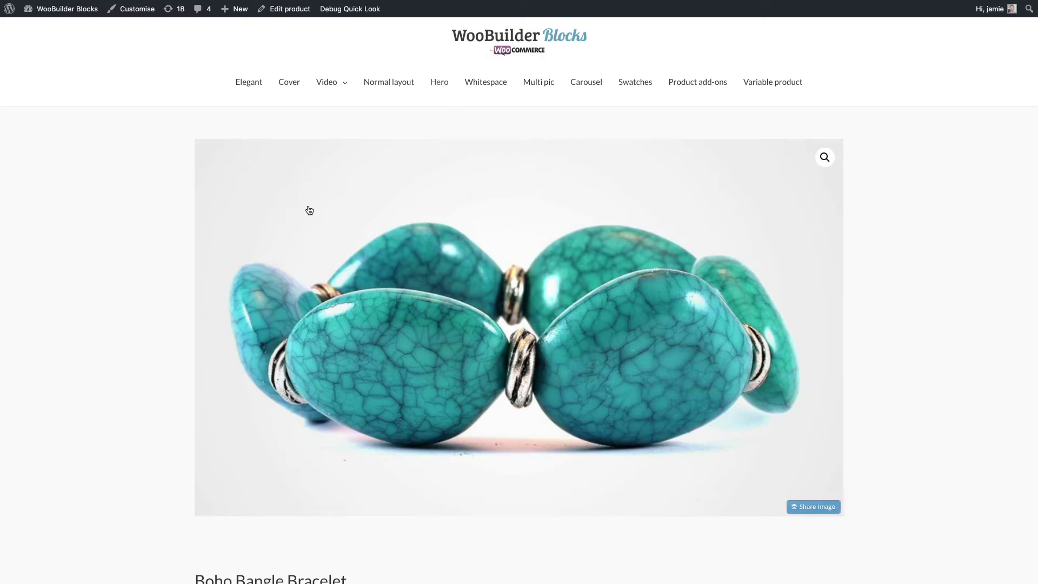
scroll(112, 352, down, 4)
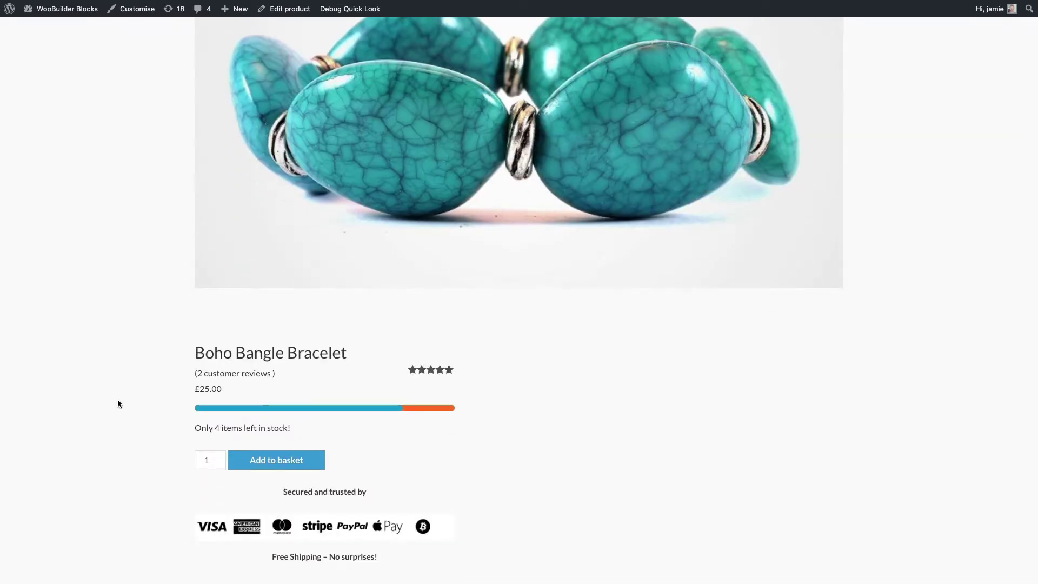
scroll(118, 399, up, 4)
click(394, 88)
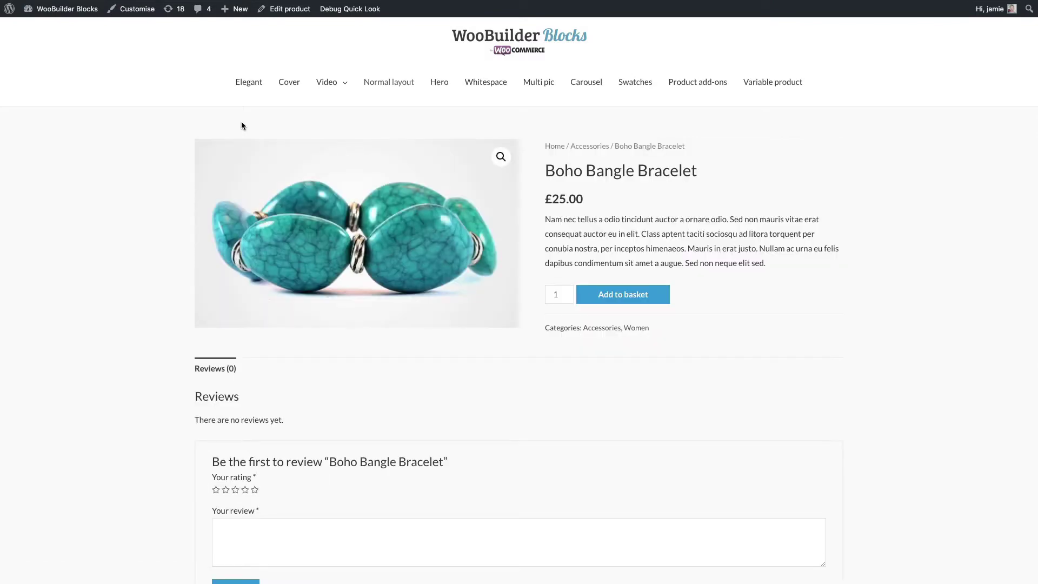
Edit the Boho Bangle Bracelet product in the admin and enable WooBuilder Blocks
click(279, 15)
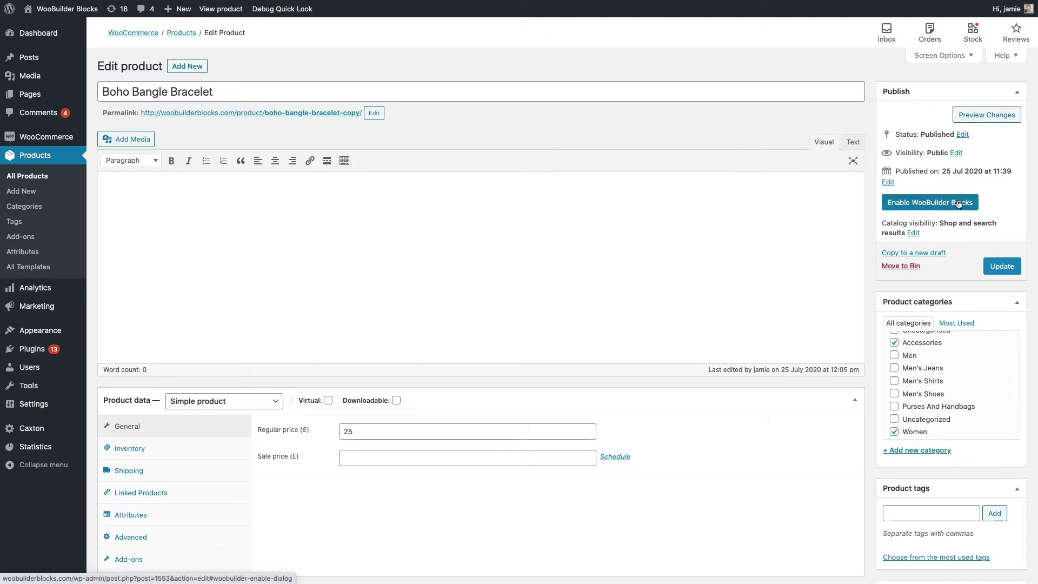
click(925, 207)
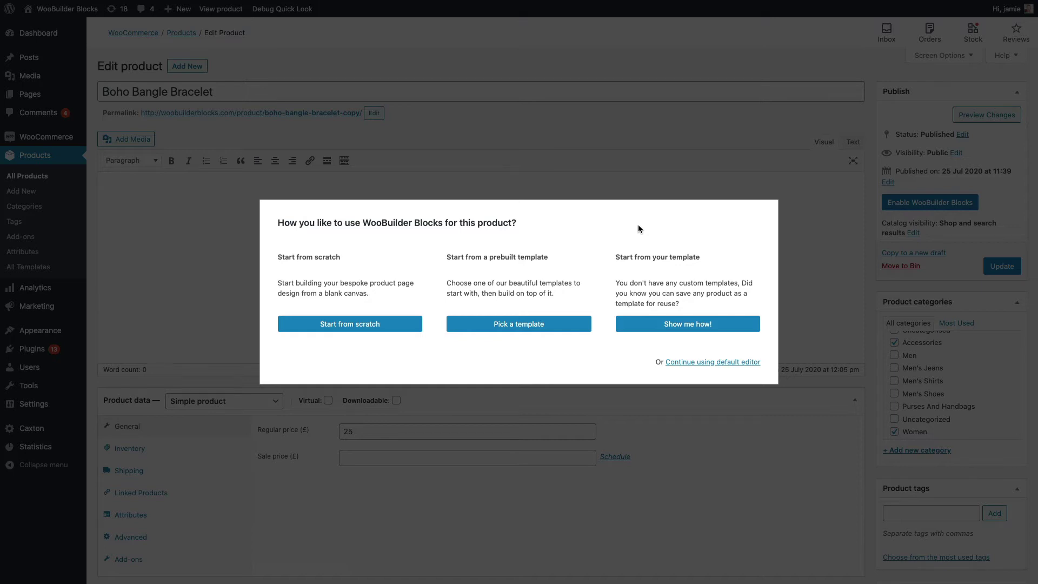
Start the product design from scratch and browse the Woobuilder blocks in the inserter
click(311, 325)
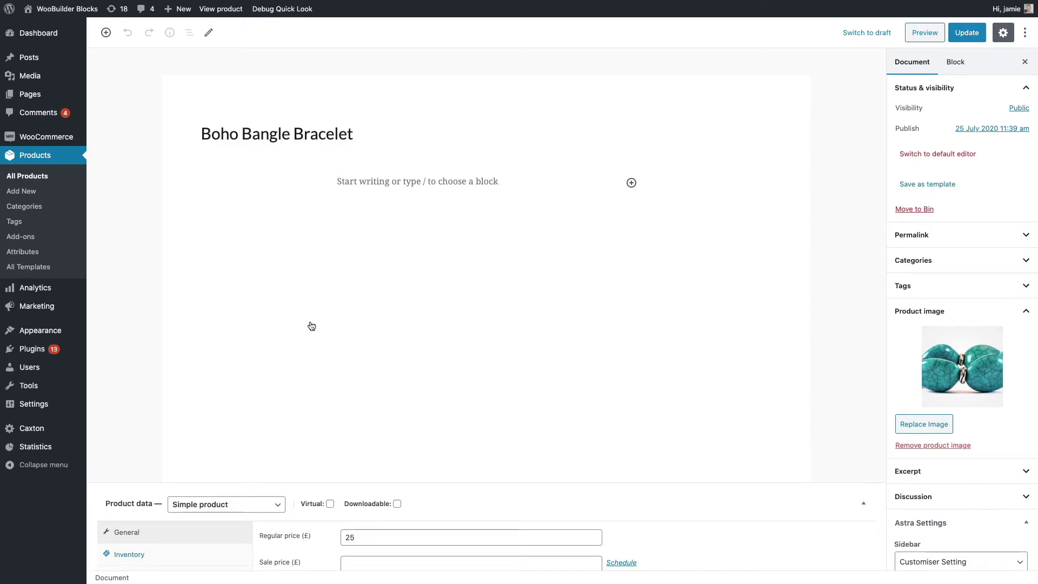
click(631, 183)
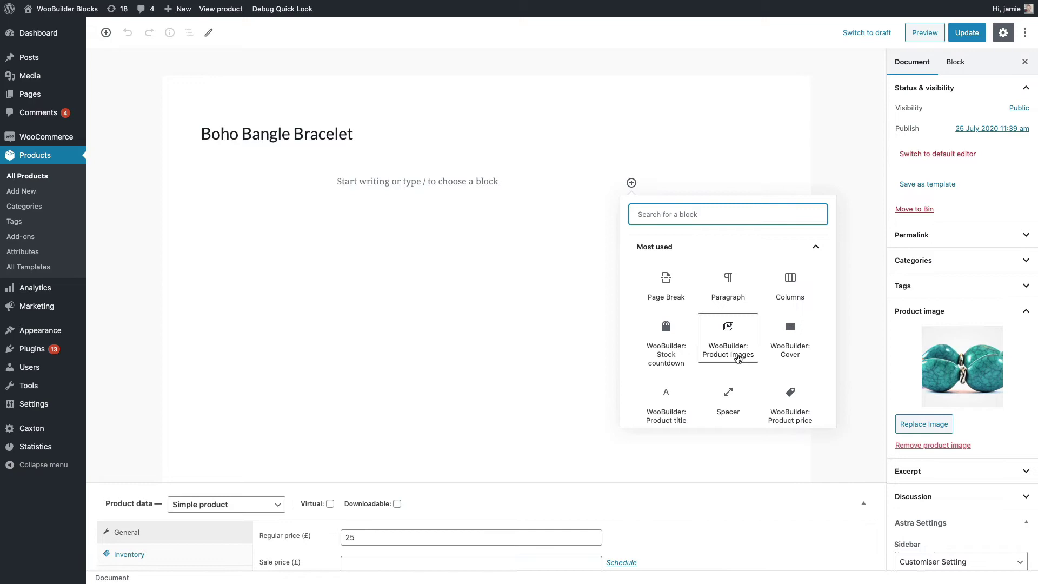
scroll(738, 356, down, 5)
click(725, 378)
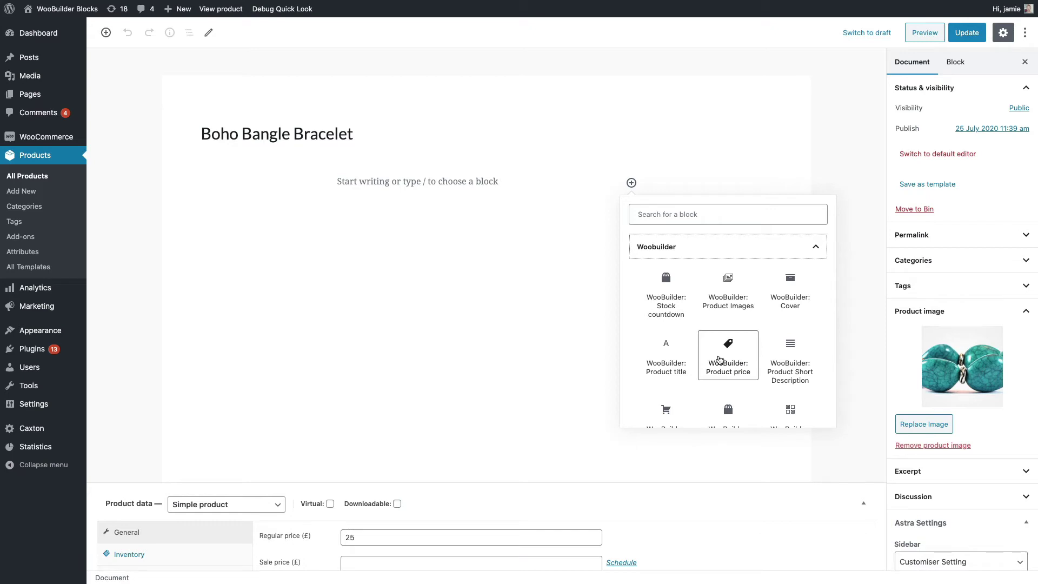
scroll(719, 360, down, 3)
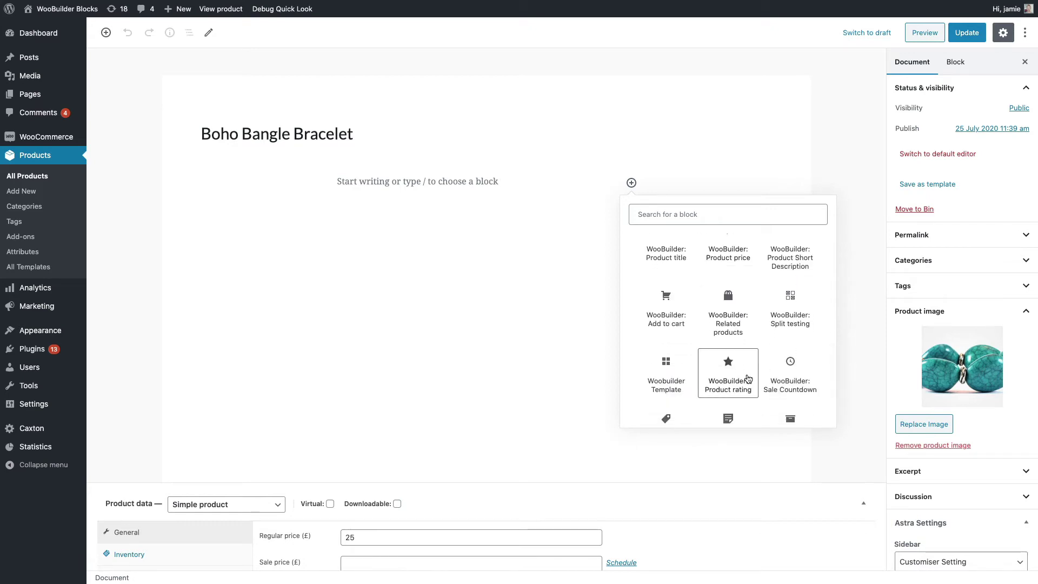
scroll(748, 381, up, 4)
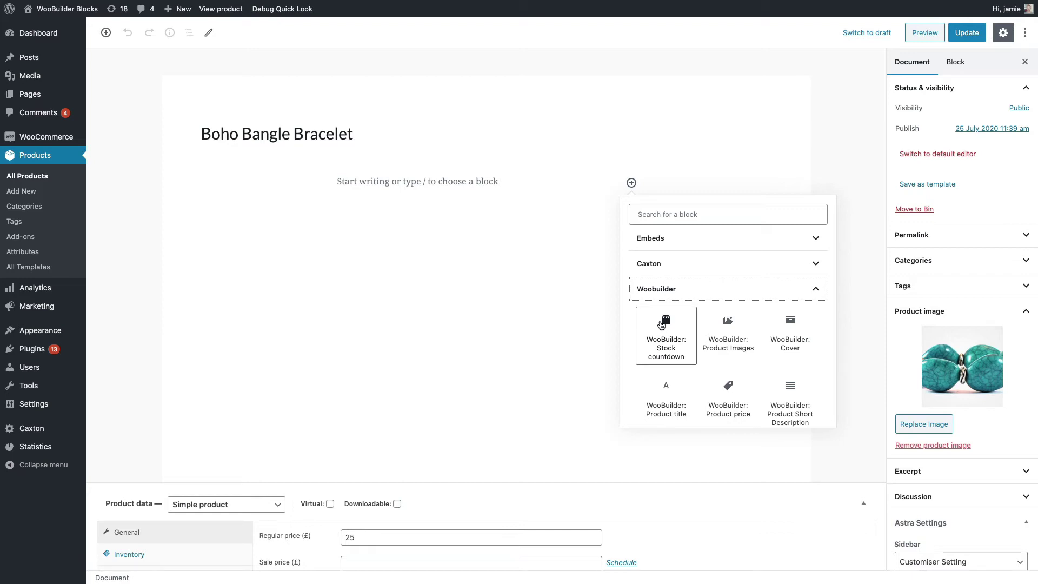
scroll(757, 367, down, 2)
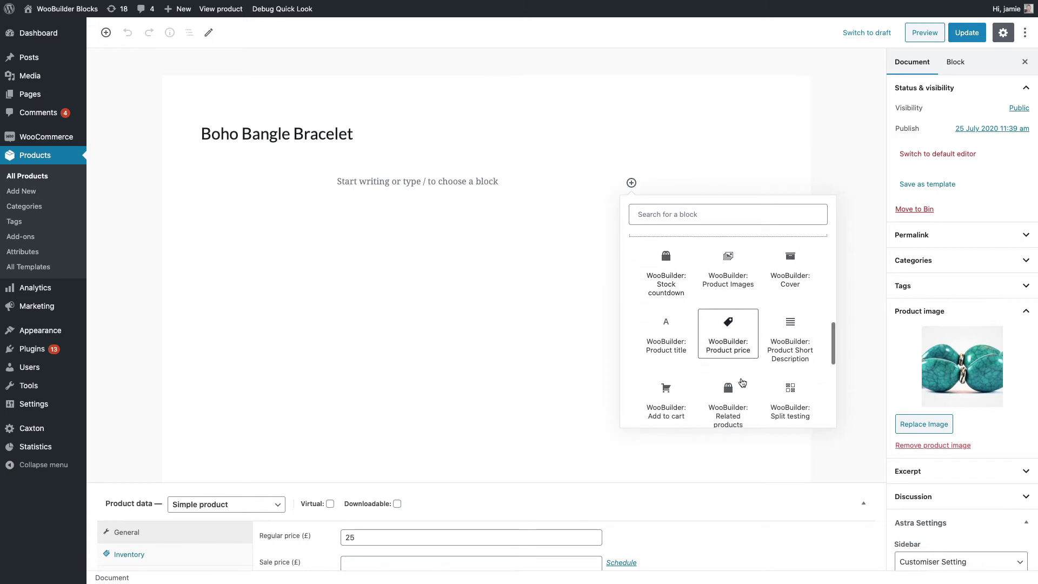
scroll(742, 383, down, 3)
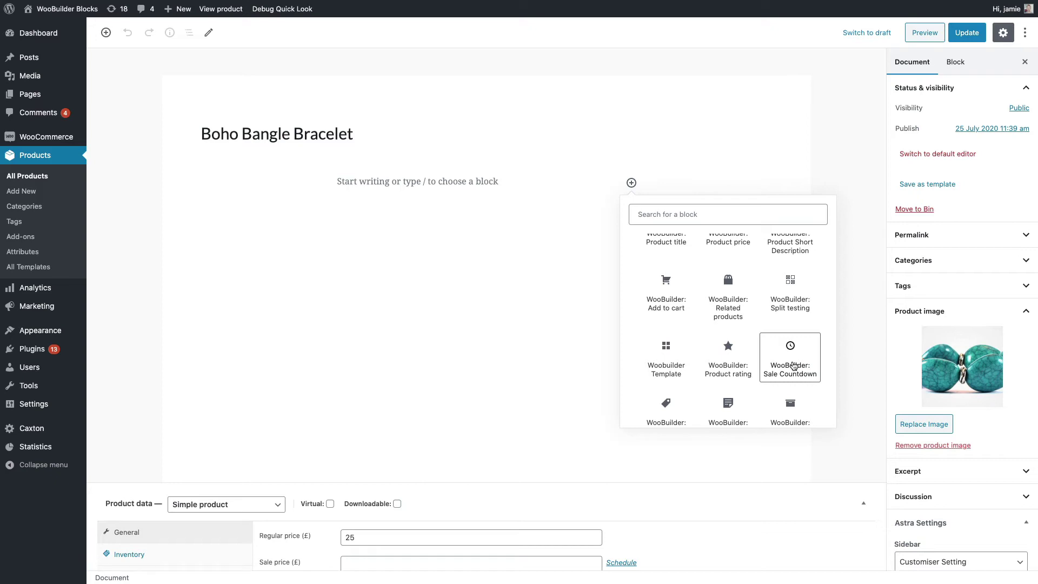
scroll(741, 361, up, 2)
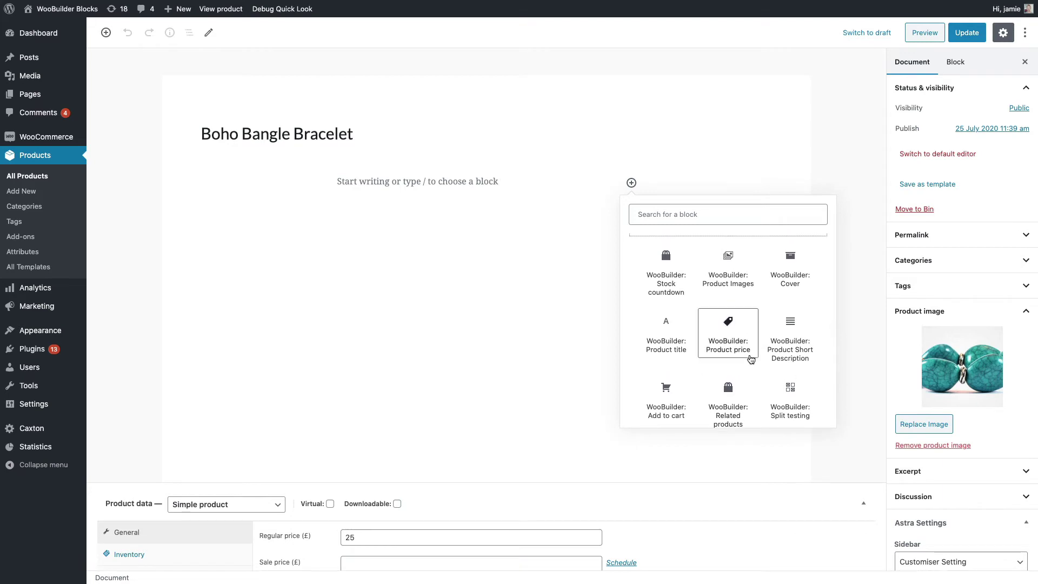
Insert WooBuilder: Product Images, then a 50/50 two-column Columns block below it
click(737, 269)
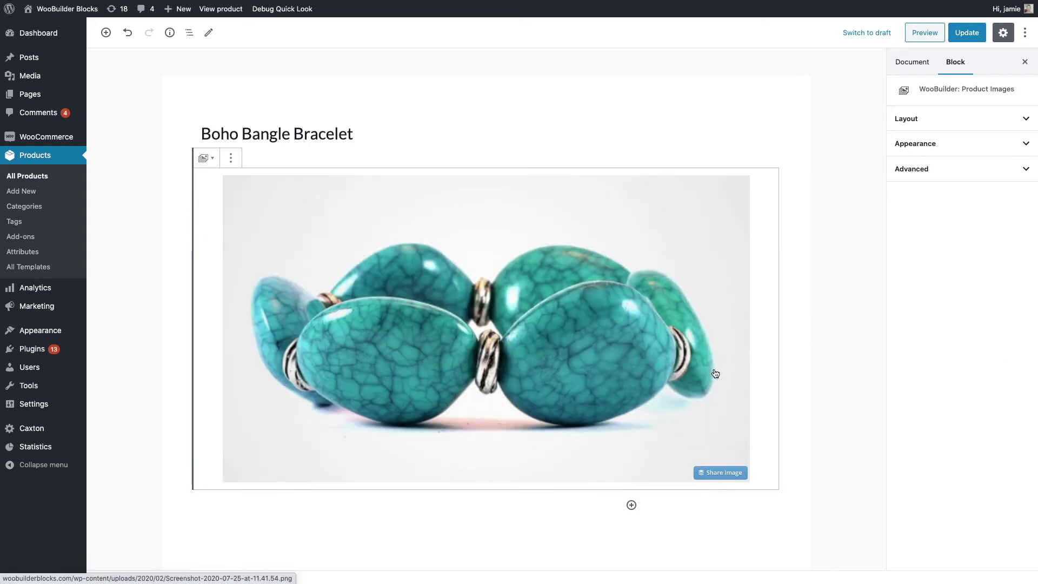
scroll(714, 384, down, 3)
click(631, 313)
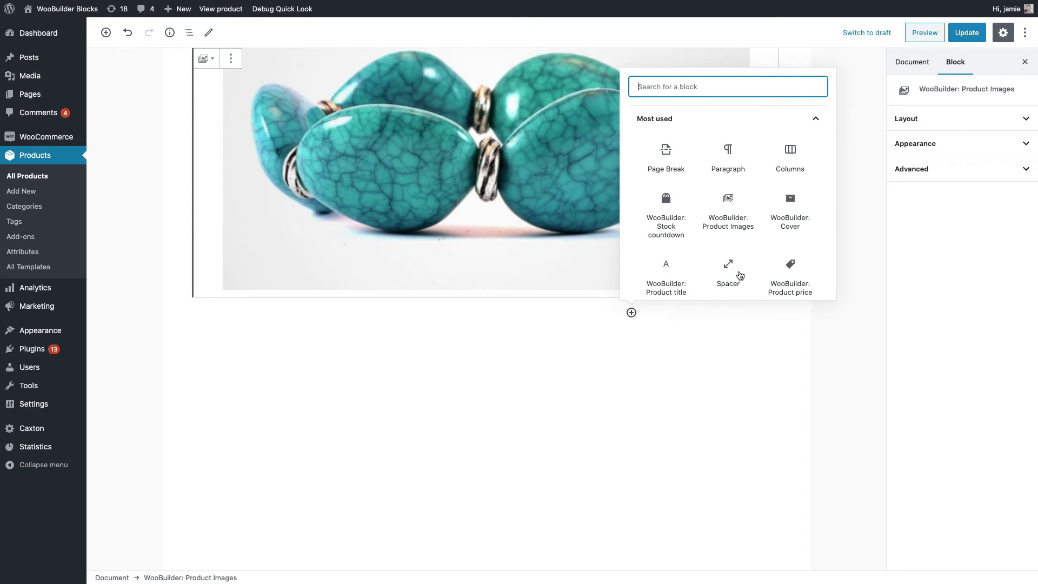
click(787, 157)
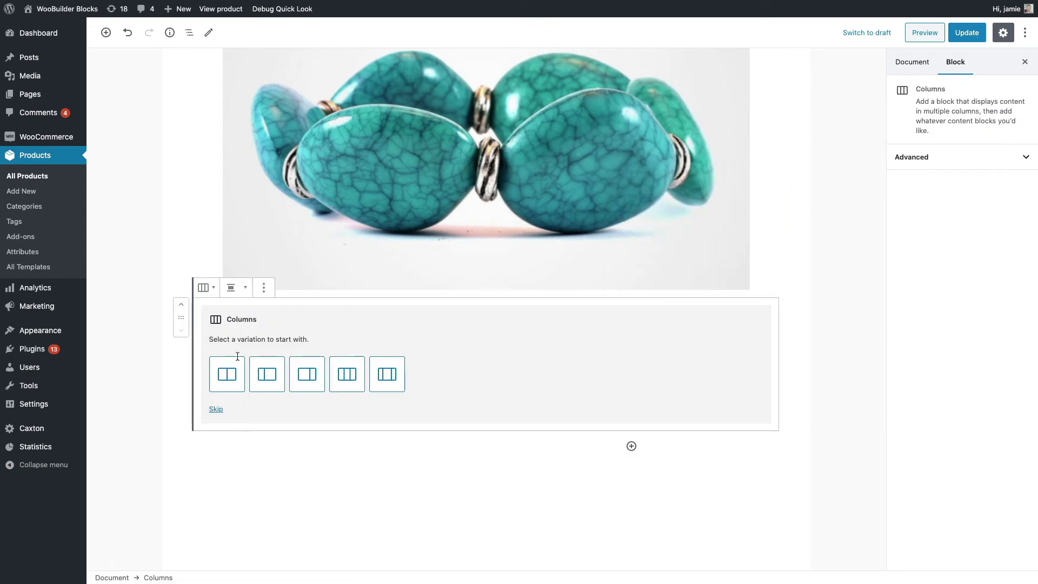
click(227, 372)
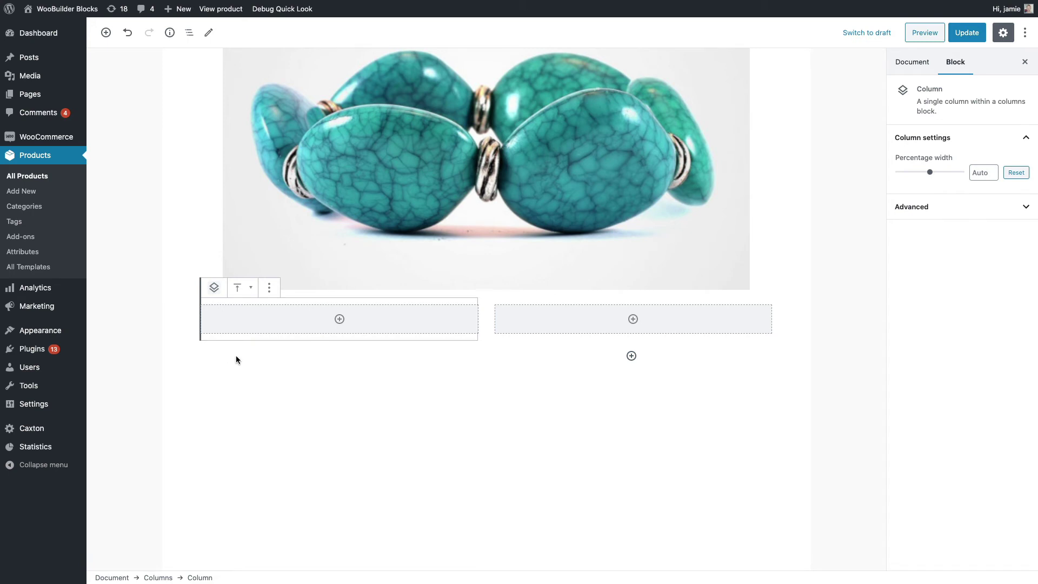
Insert WooBuilder: Product title into the first column
click(339, 319)
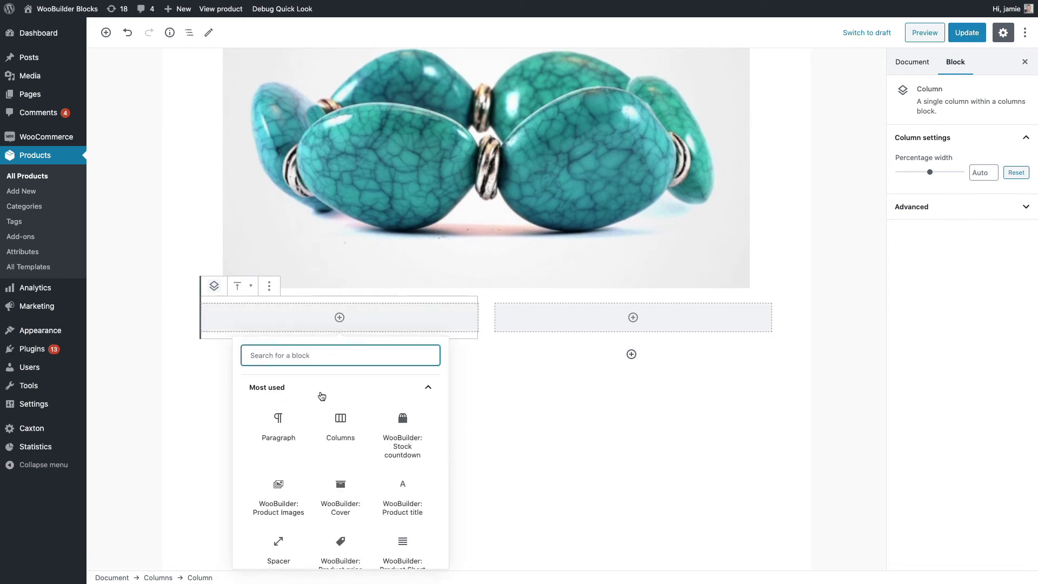
scroll(324, 459, down, 5)
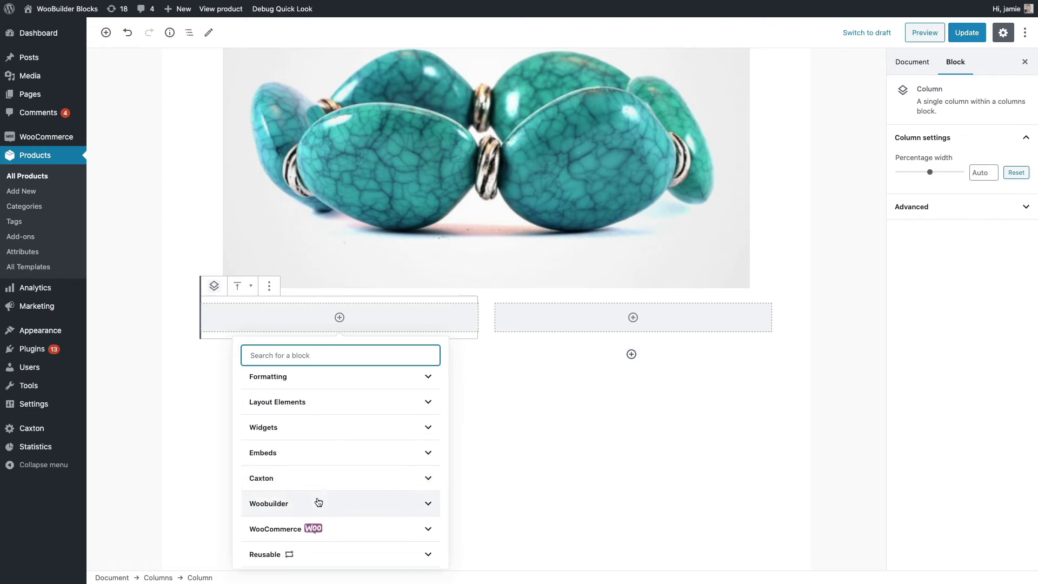
click(320, 503)
scroll(340, 484, down, 2)
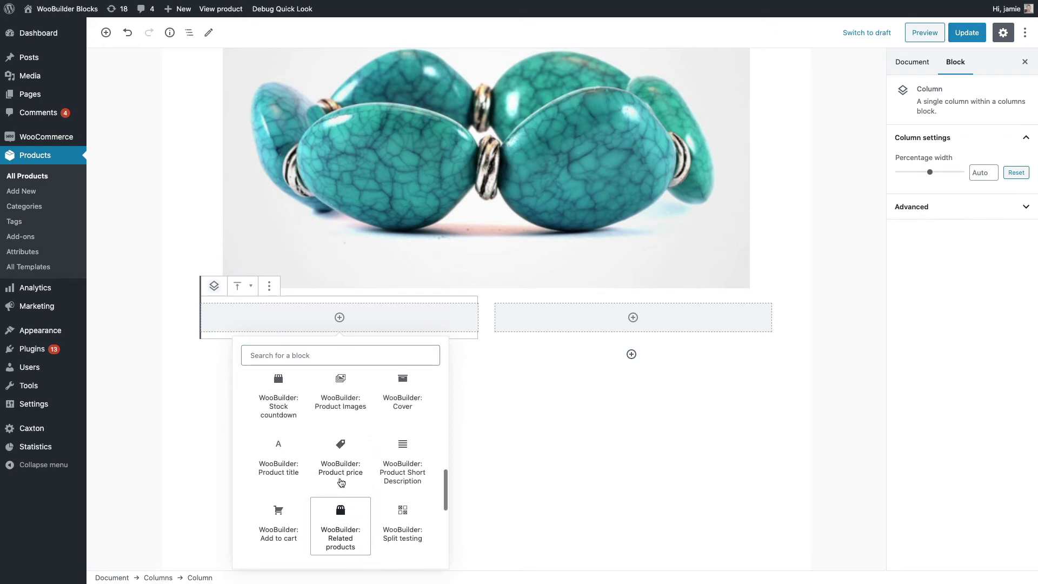
scroll(317, 487, down, 1)
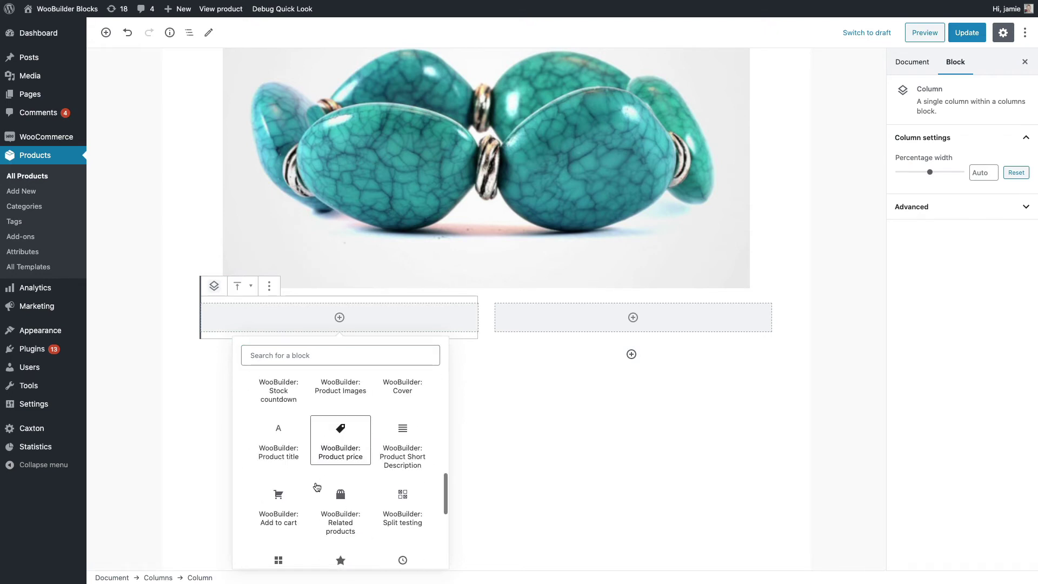
click(279, 441)
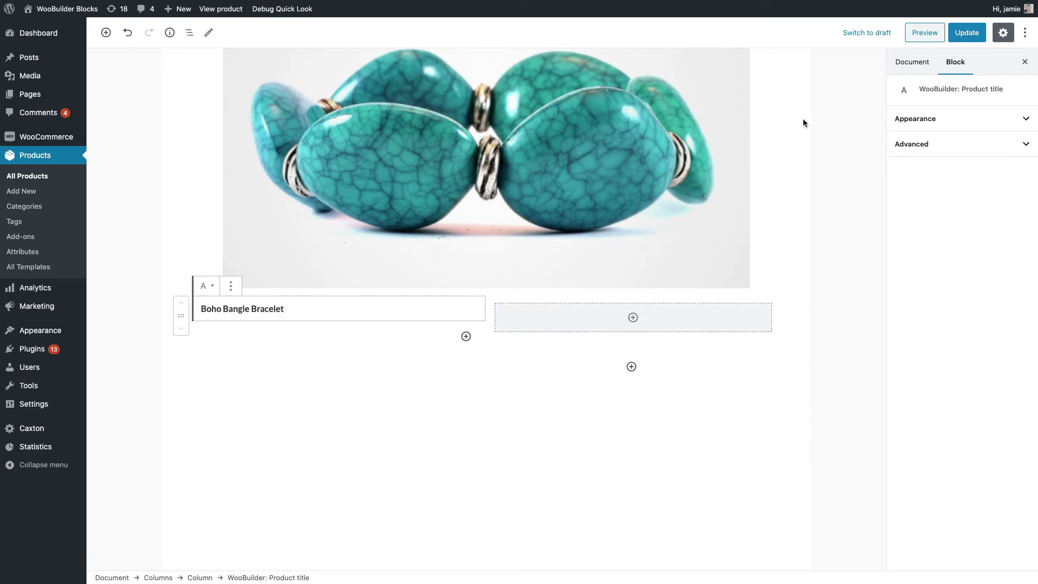
Raise the title's font size from 16 to 20, keeping the default font
click(910, 119)
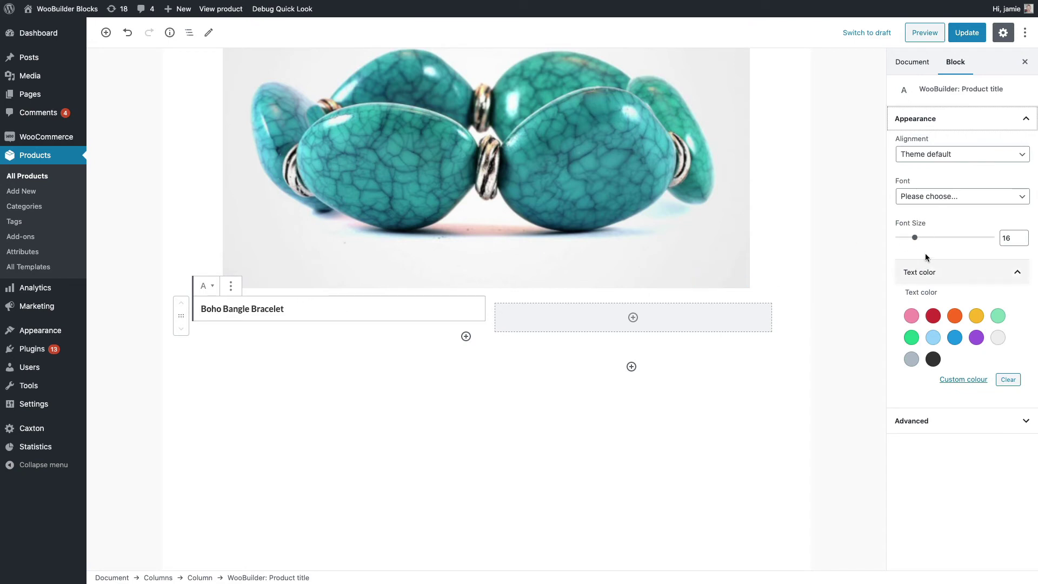
click(1022, 235)
click(1022, 235)
click(1022, 235)
click(1022, 235)
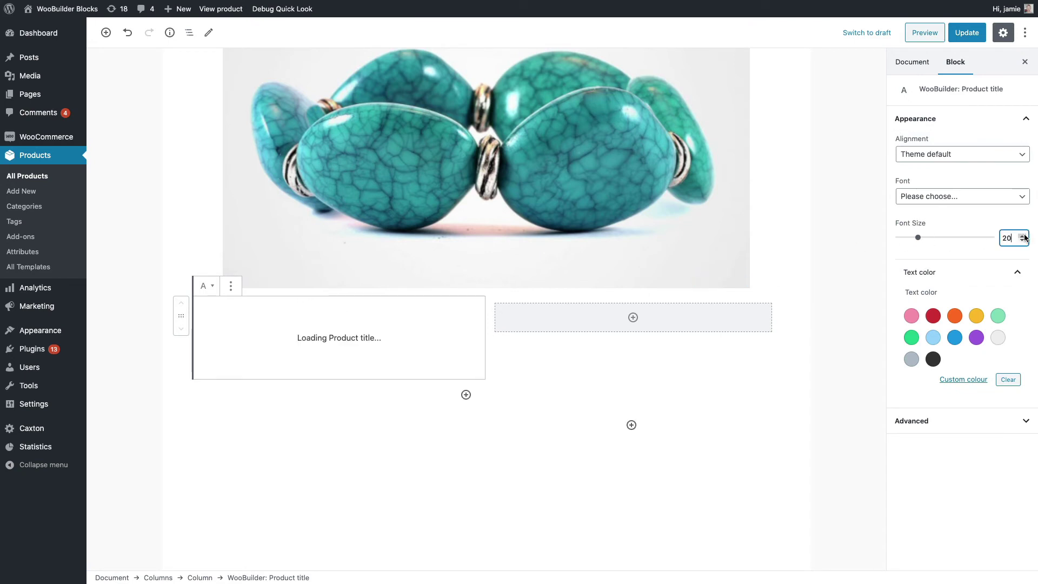
click(985, 198)
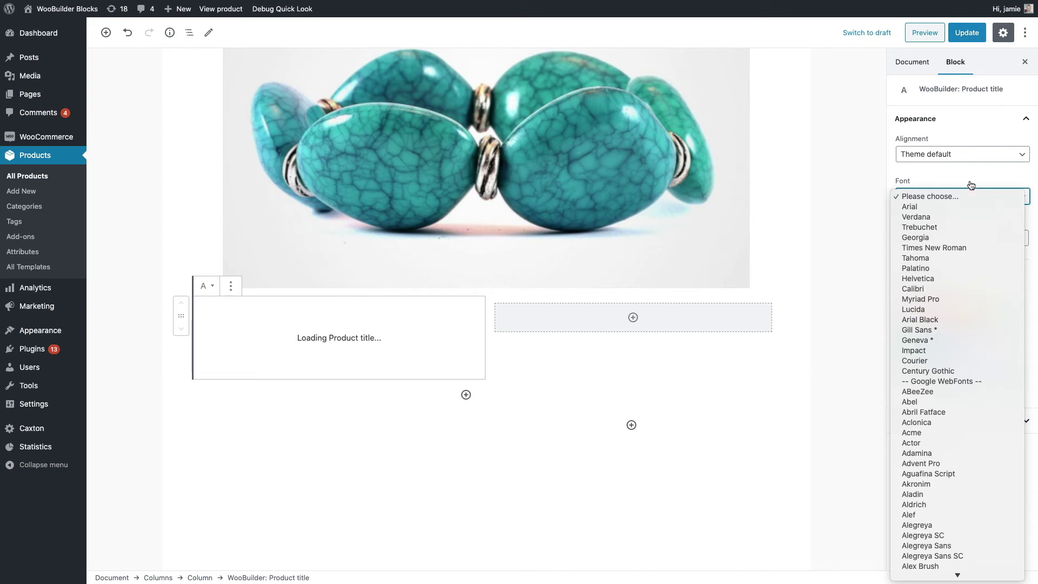
click(969, 184)
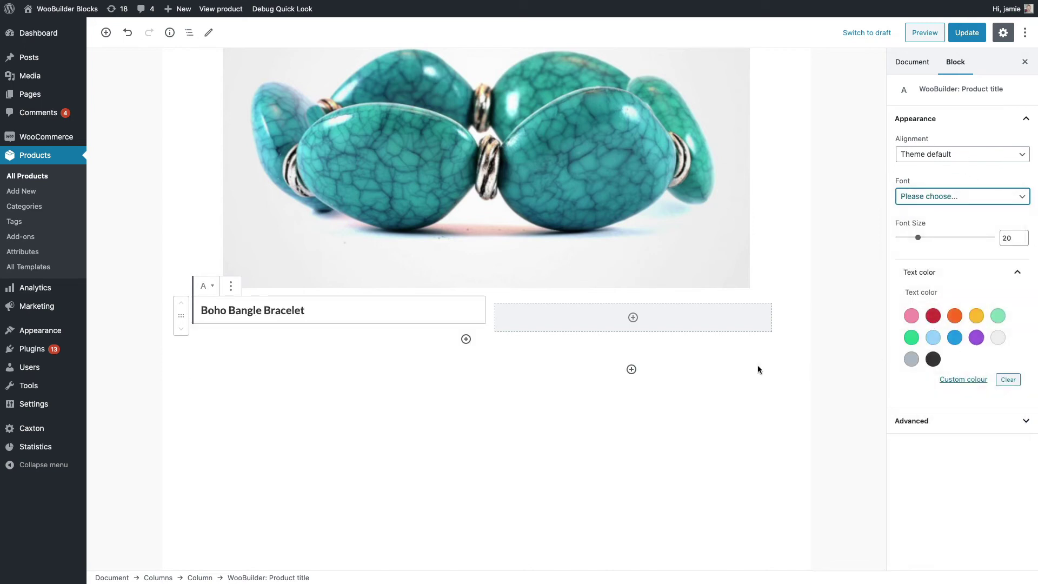
Add the product price (£25.00) and short description below the title
click(466, 339)
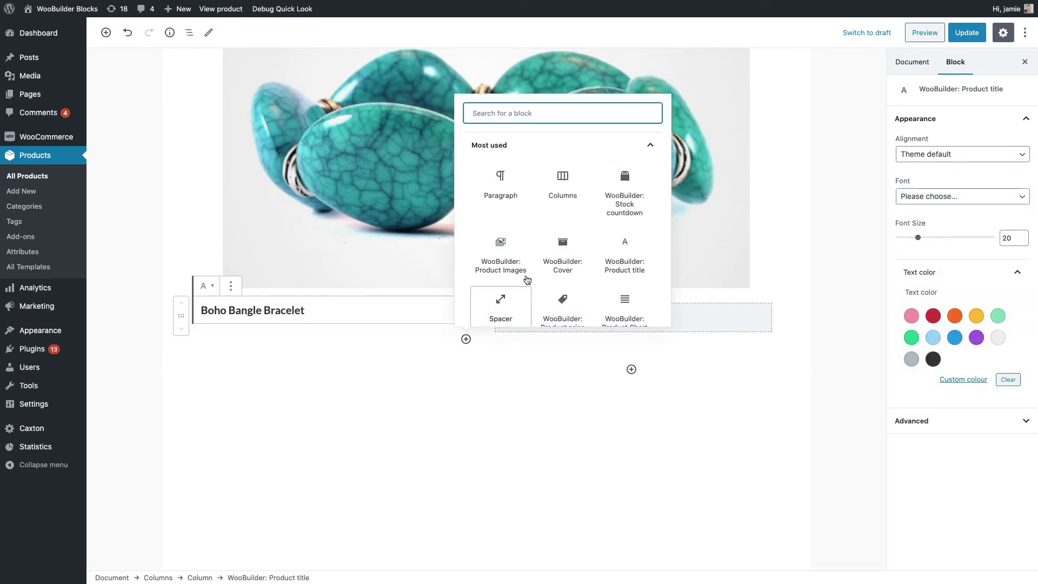
scroll(540, 283, down, 5)
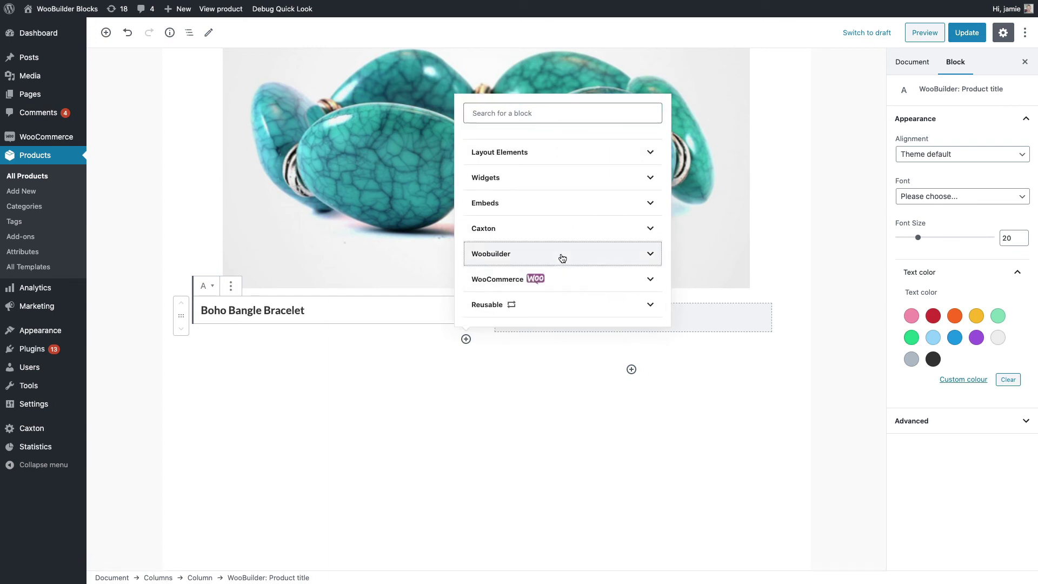
click(562, 255)
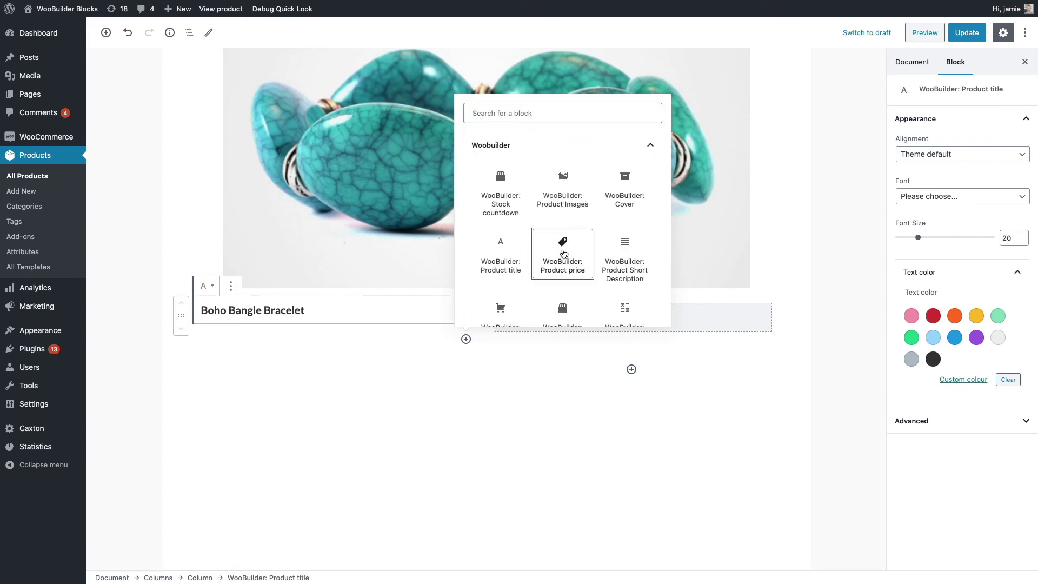
click(563, 258)
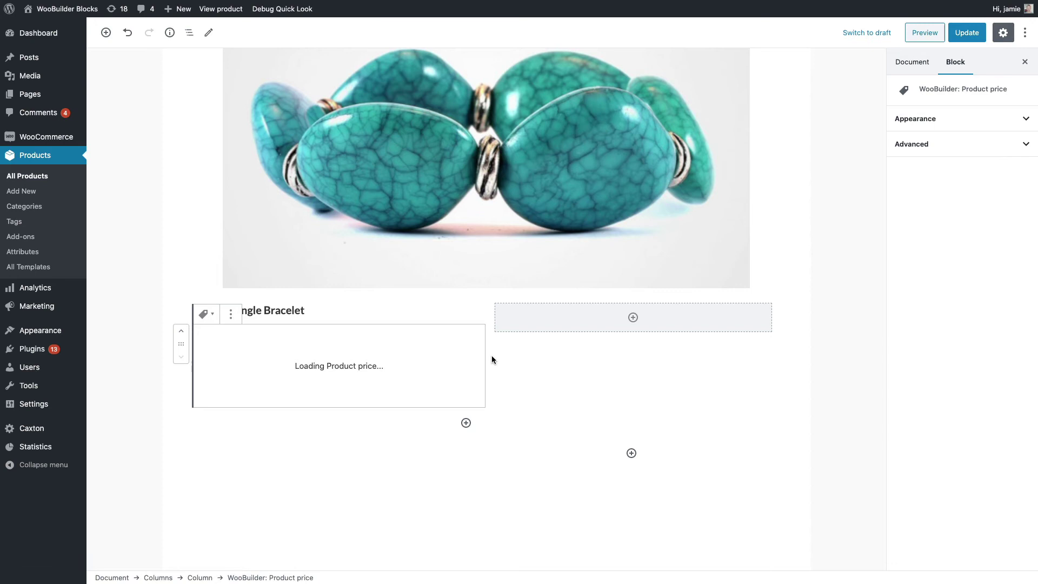
click(466, 369)
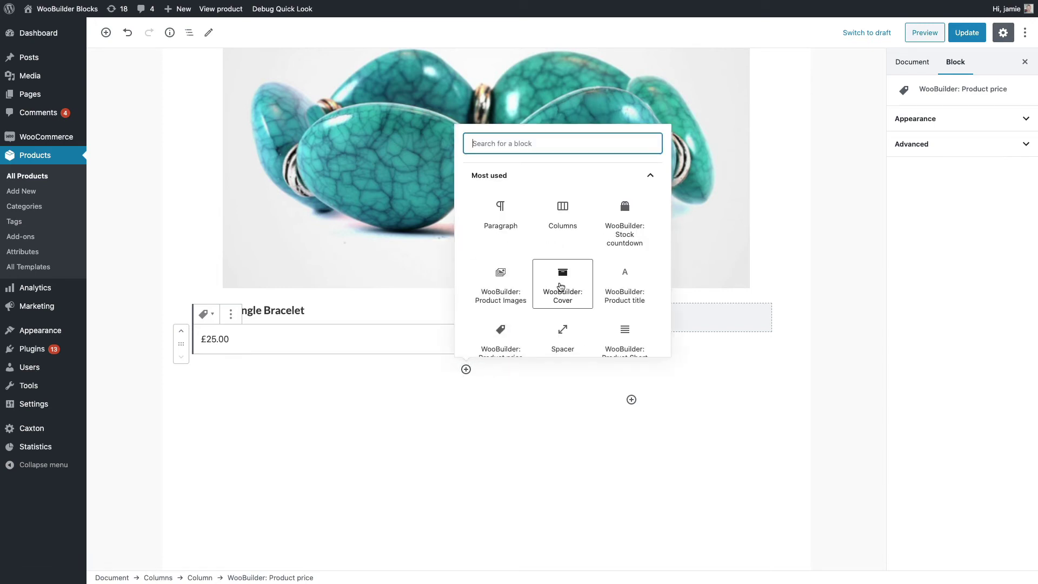
scroll(600, 300, down, 2)
click(617, 272)
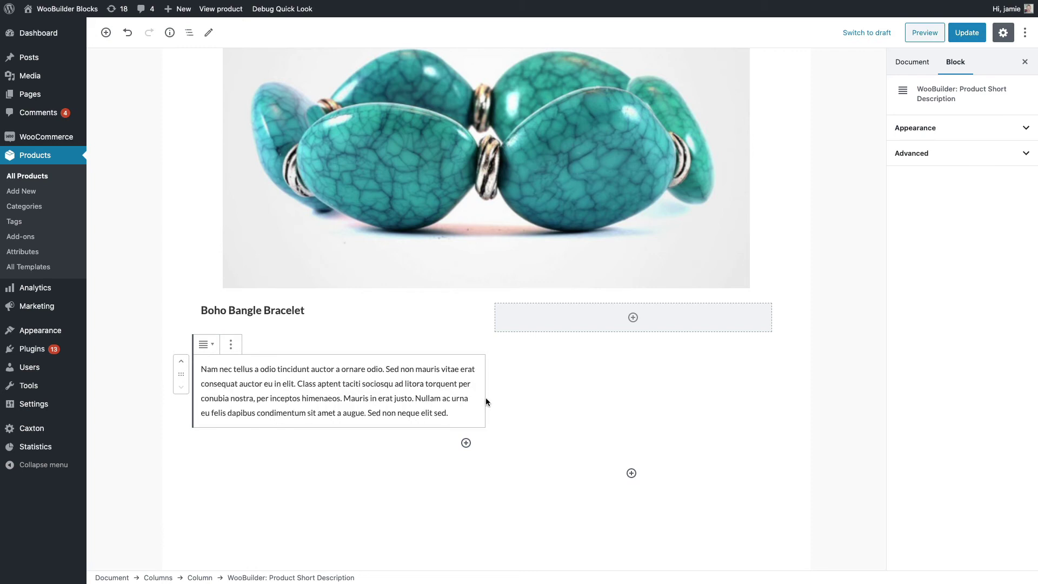
Insert a stock countdown below the description reading 'Only 4 items left in stock!'
click(466, 443)
scroll(575, 385, down, 5)
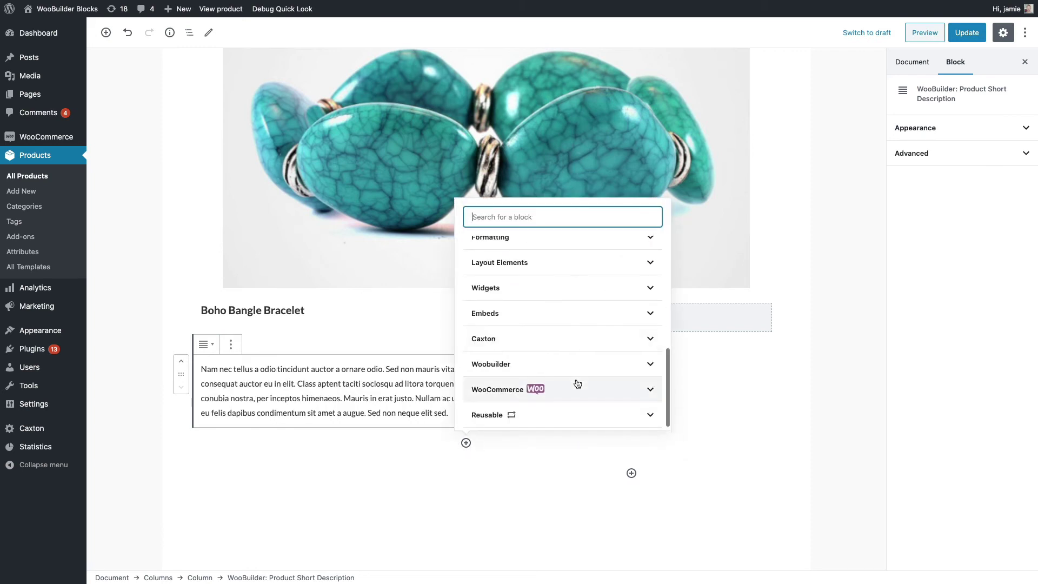
click(564, 371)
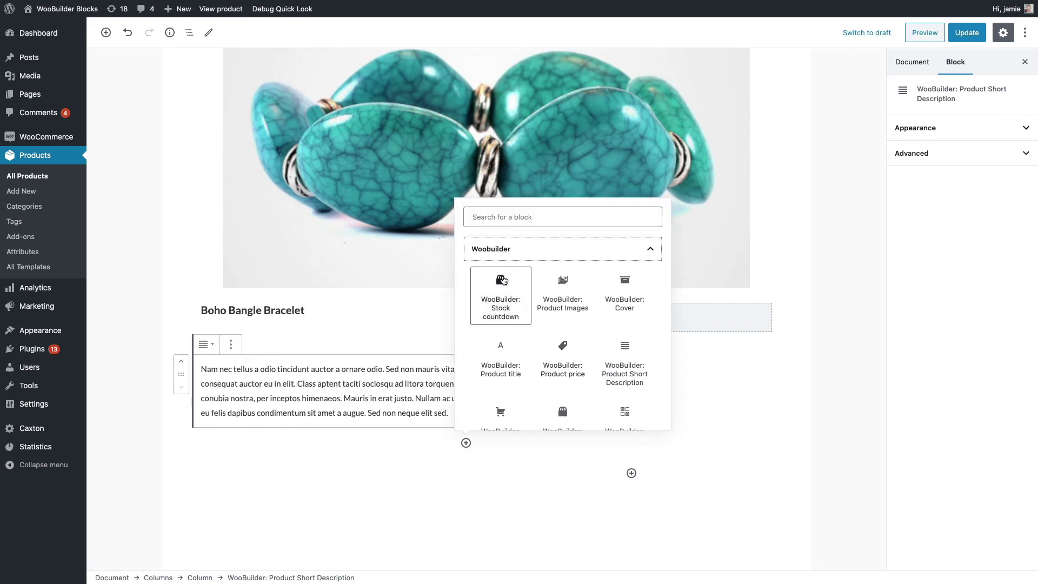
click(500, 298)
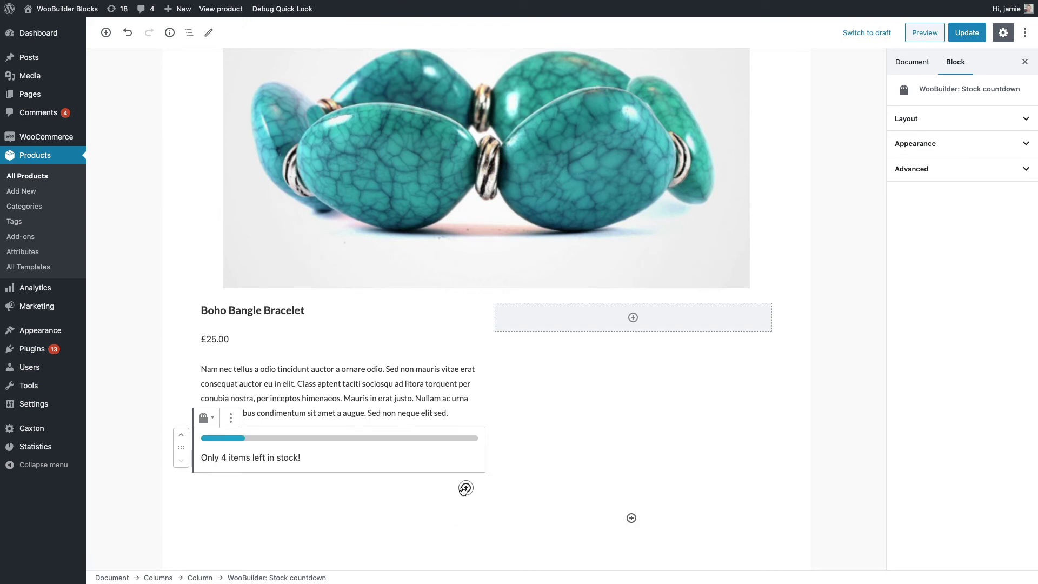
Insert WooBuilder: Add to cart below the countdown, showing 4 in stock and quantity 1
click(466, 487)
scroll(564, 436, down, 5)
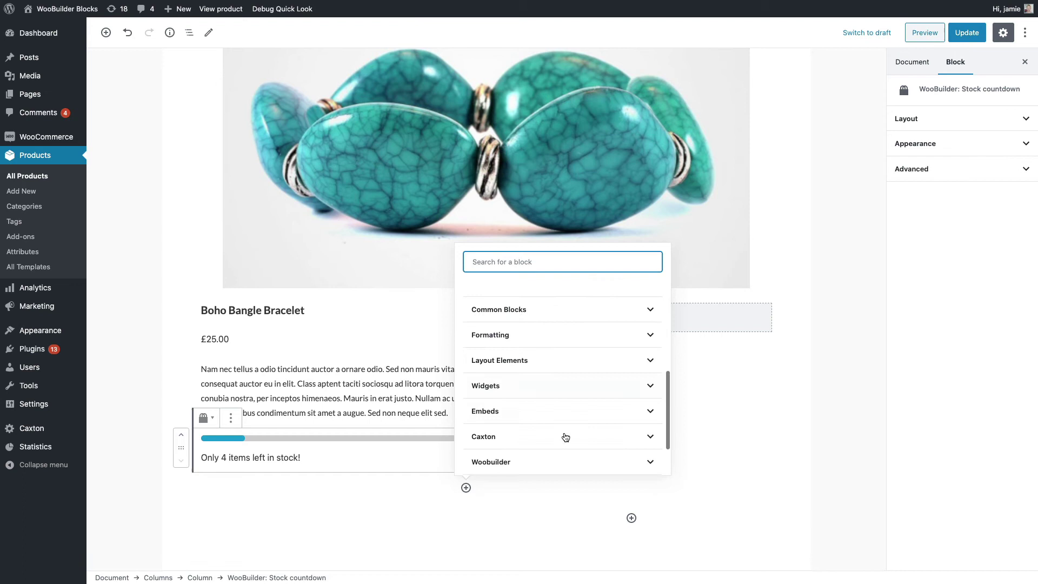
click(522, 407)
scroll(533, 418, down, 3)
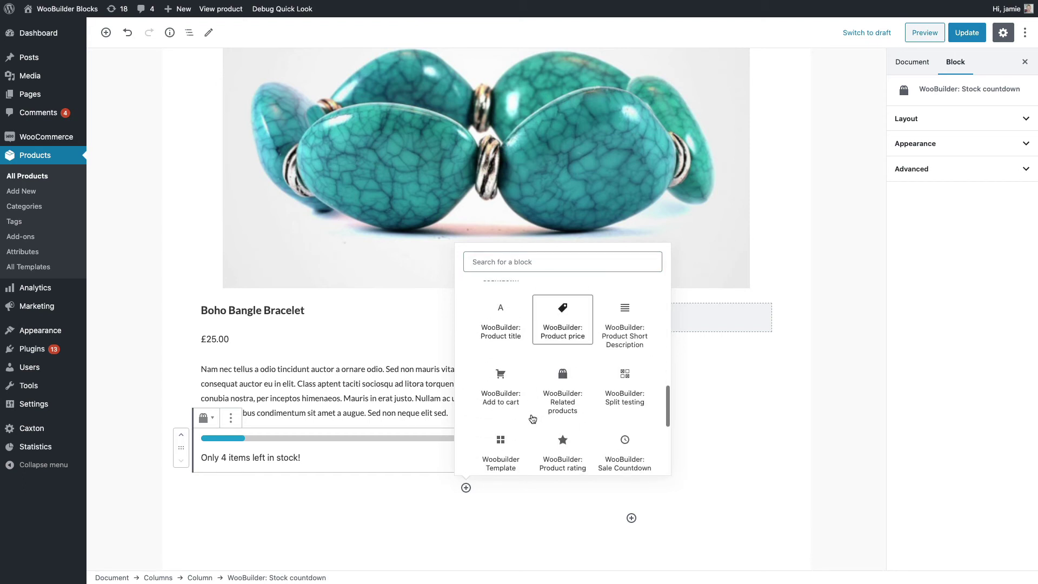
scroll(531, 419, down, 3)
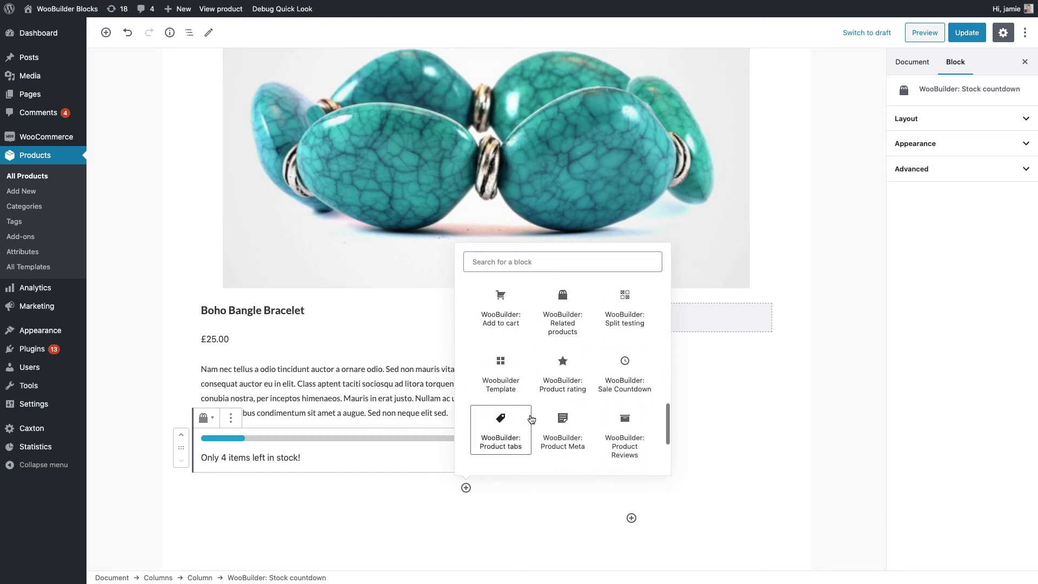
scroll(531, 419, down, 3)
scroll(530, 417, up, 4)
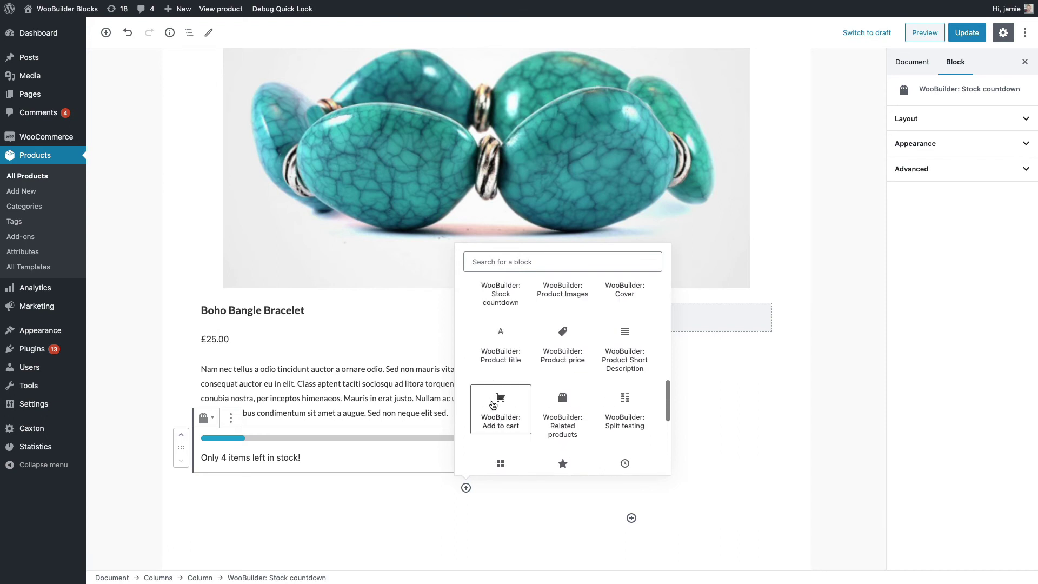
click(493, 392)
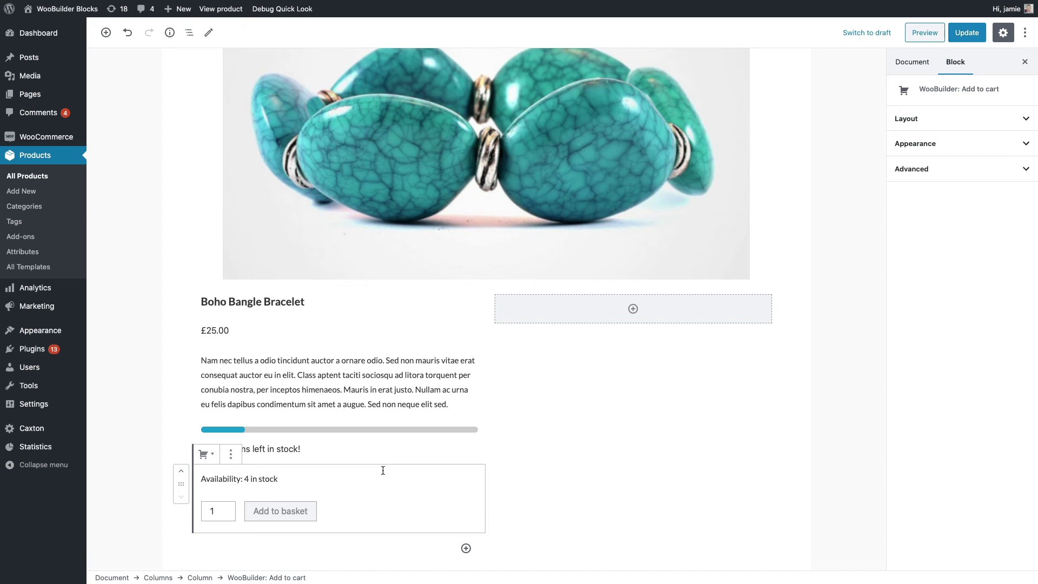
Update the product and look over the live Boho Bangle Bracelet page
click(967, 32)
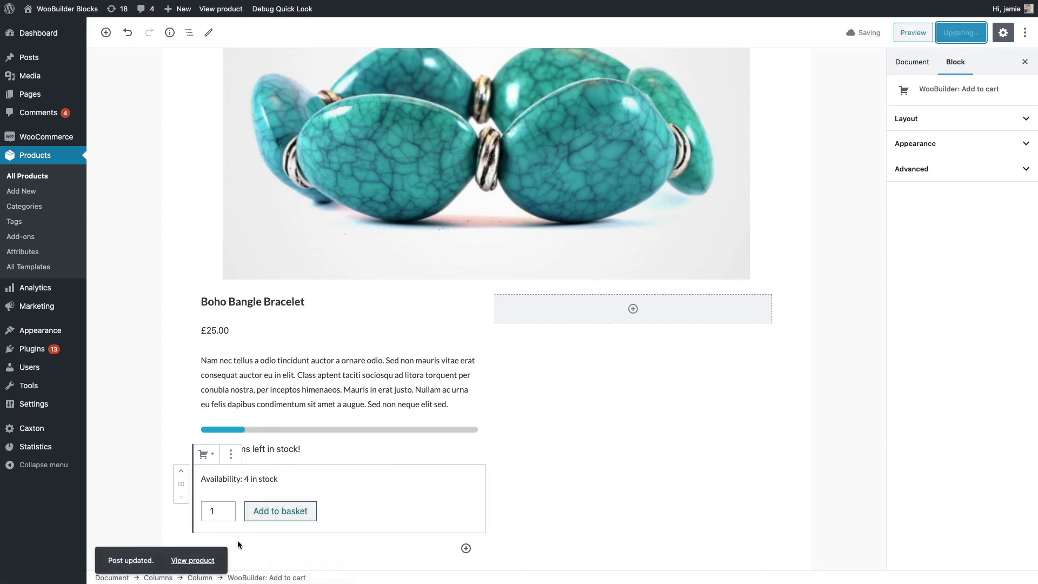
click(193, 560)
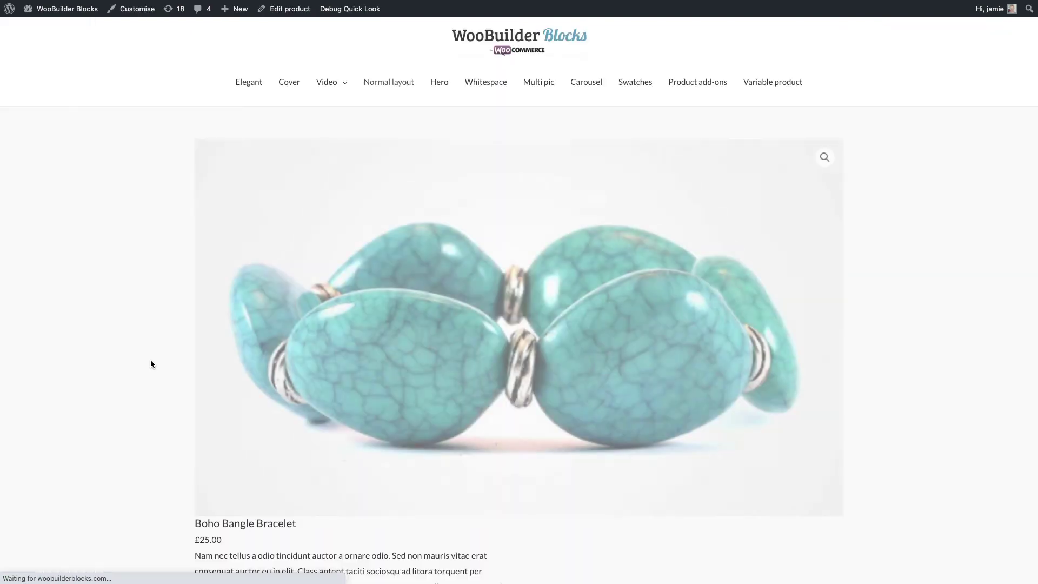
scroll(132, 389, down, 3)
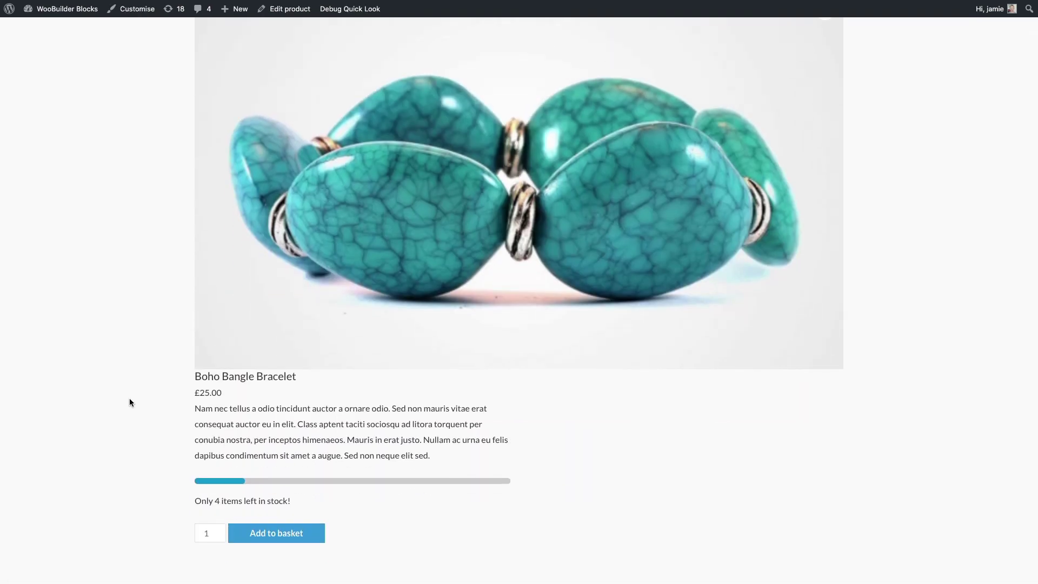
scroll(130, 401, up, 3)
scroll(131, 400, up, 1)
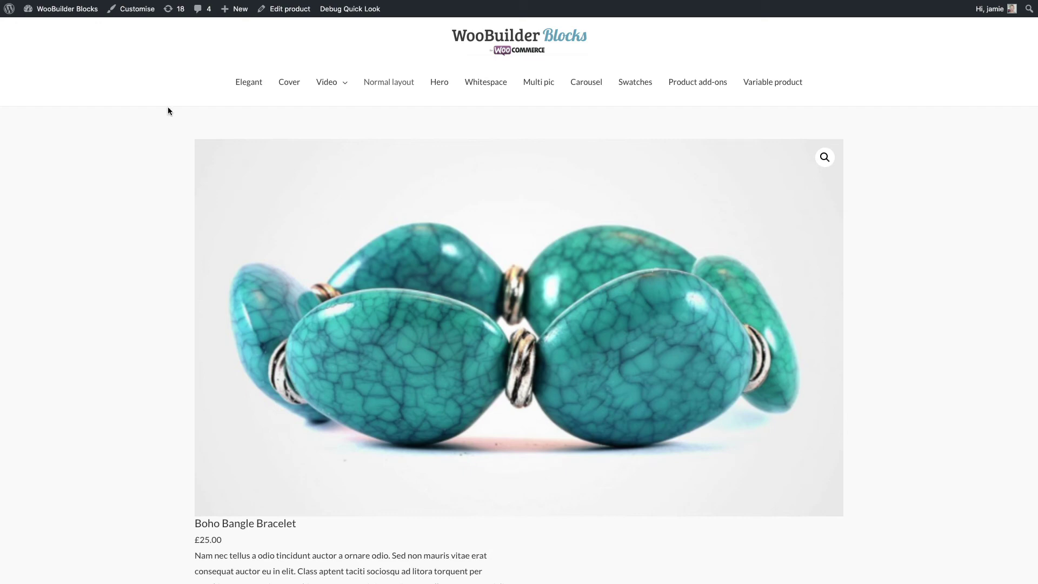
Back in the editor, save the layout as template 'full width image template'
click(288, 19)
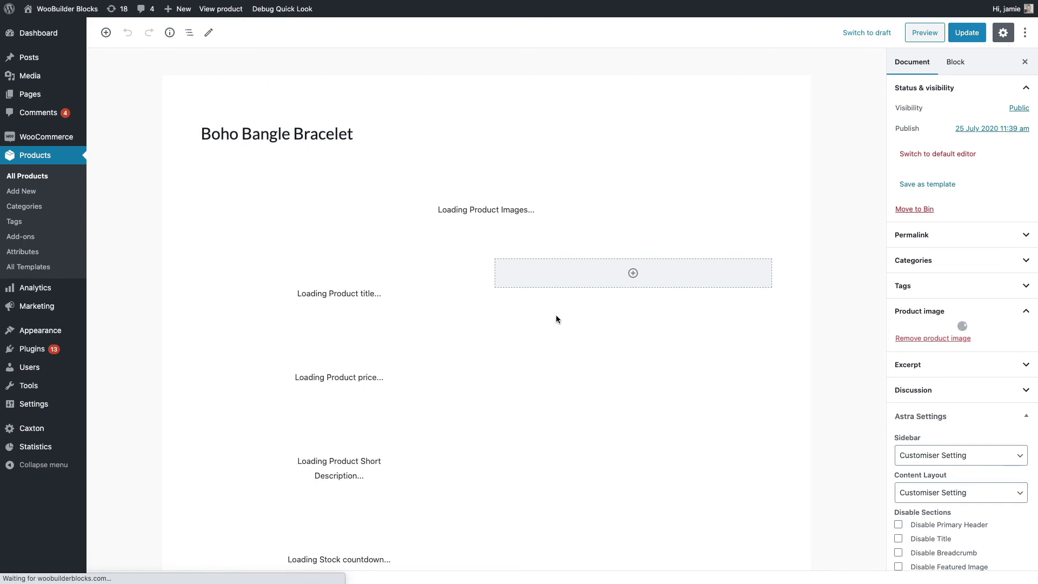
click(943, 186)
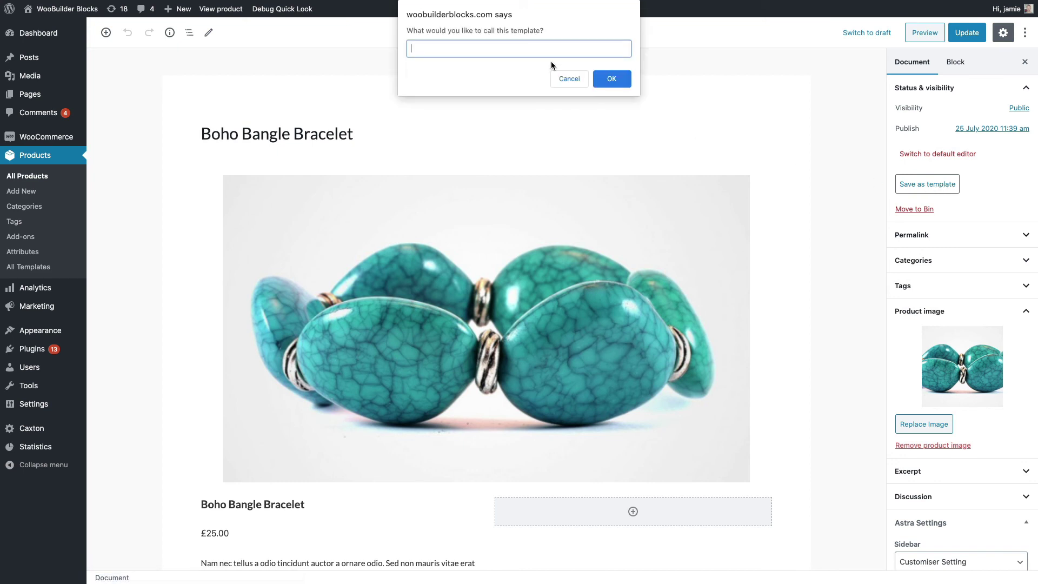
text(full width image template)
click(612, 79)
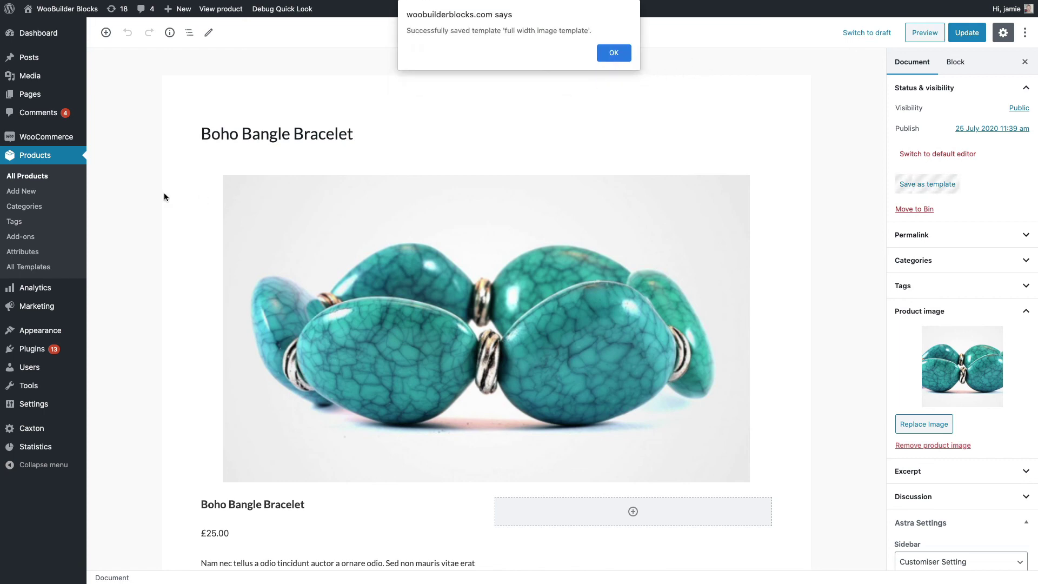
Quick Edit 'full width image template' to assign Men and Women, then open All Products
click(599, 56)
click(44, 267)
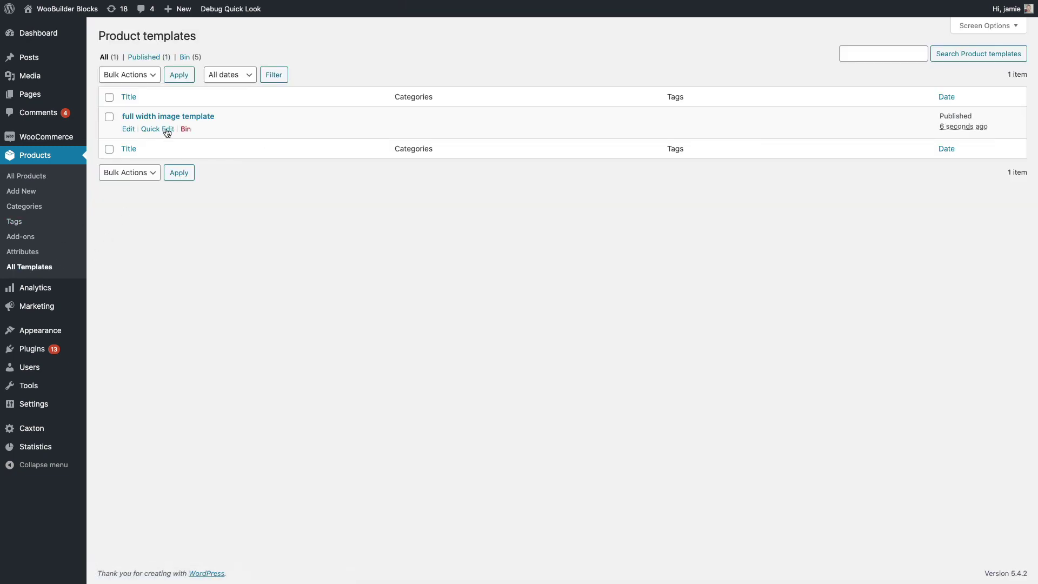
click(167, 133)
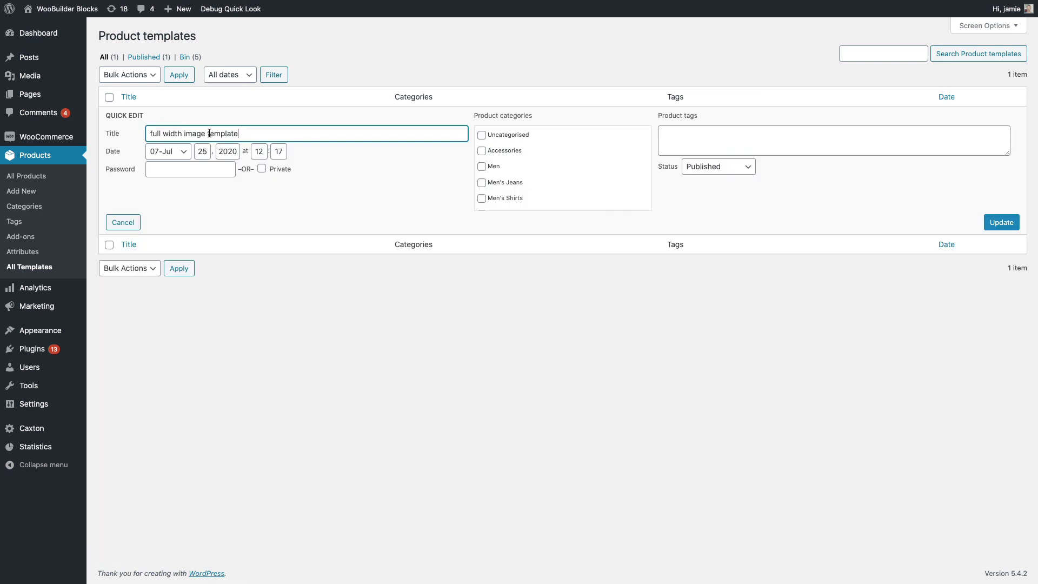
click(482, 167)
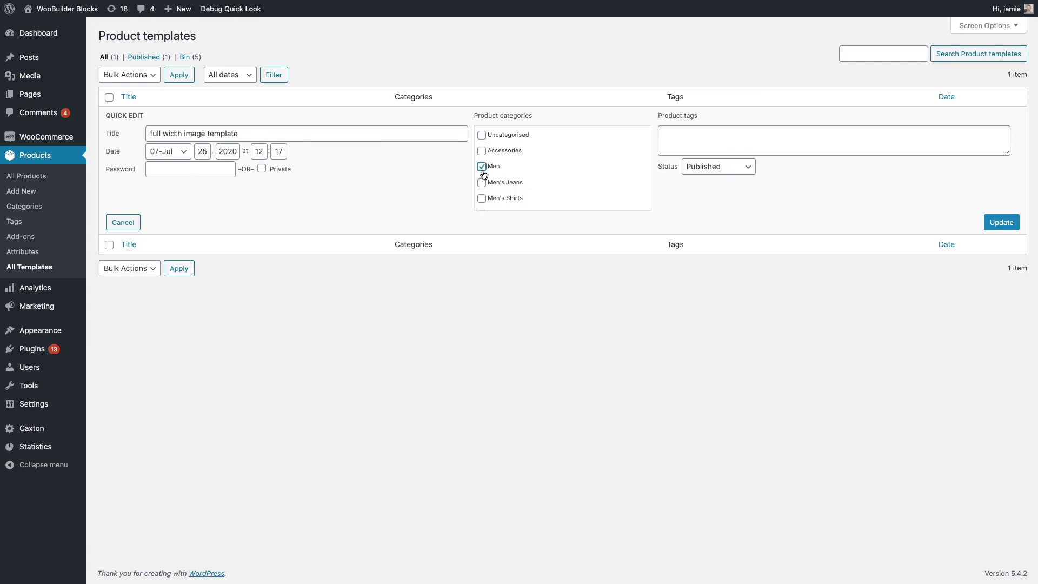
scroll(491, 187, down, 3)
click(492, 203)
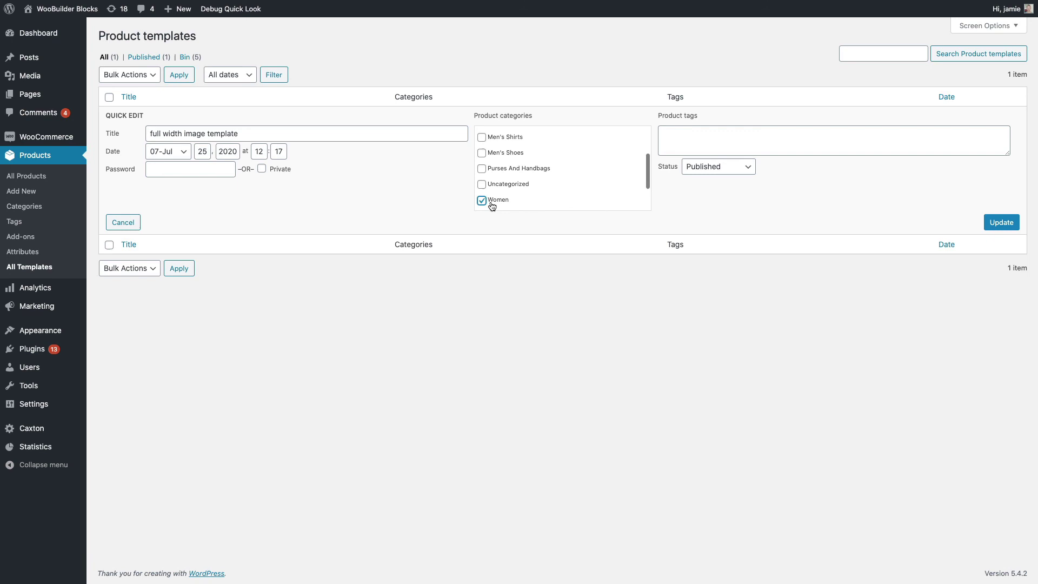
click(992, 226)
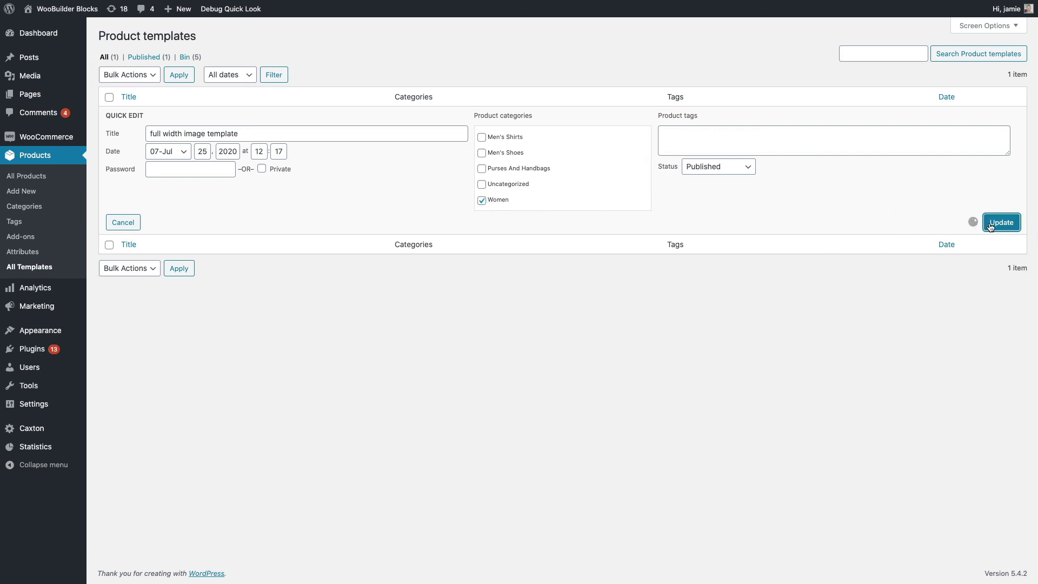
click(26, 177)
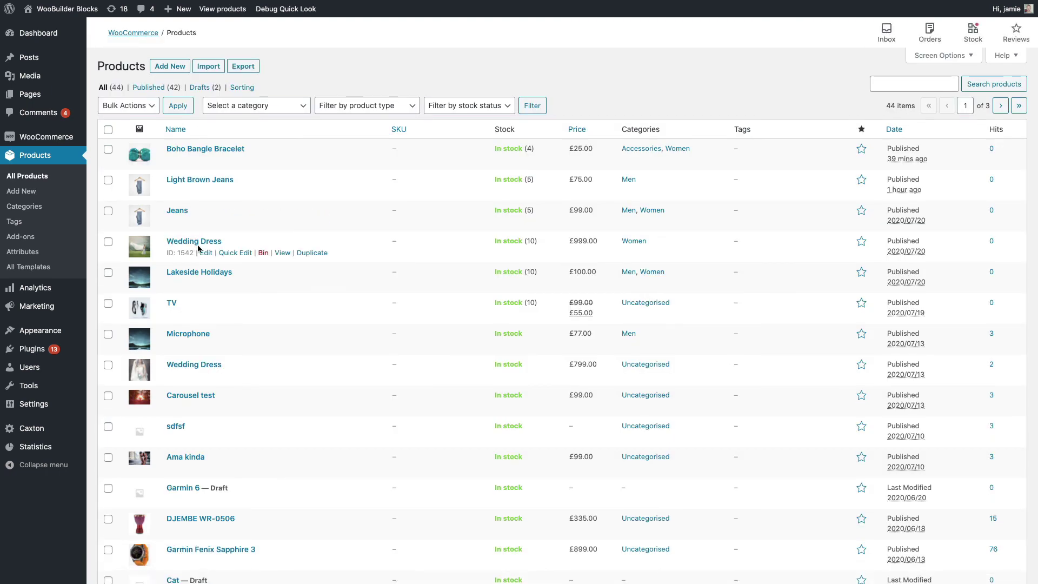
Open the £999.00 Wedding Dress storefront page and check its full-width image template layout
click(283, 254)
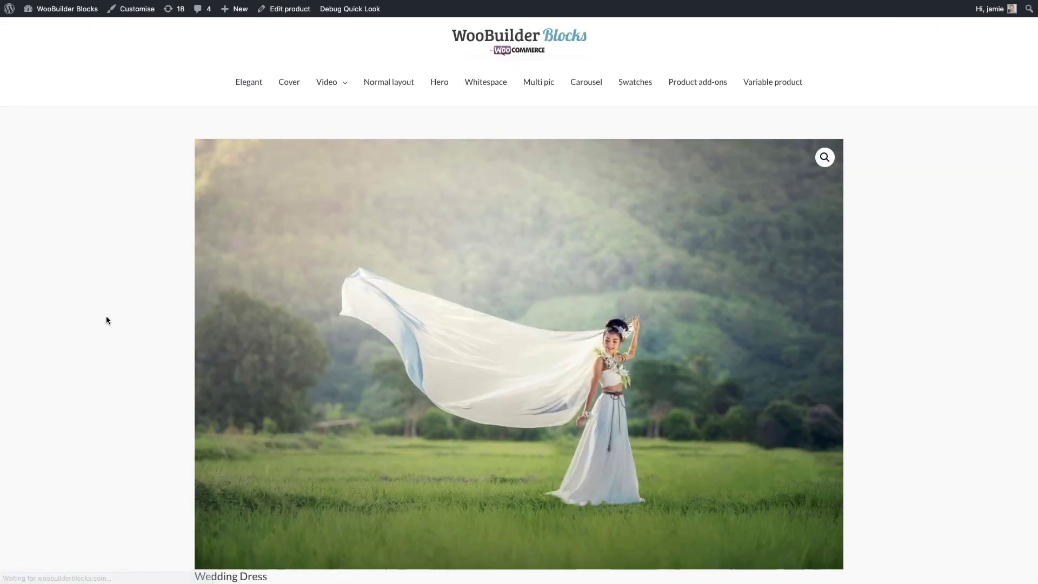
scroll(107, 320, down, 2)
scroll(106, 319, down, 2)
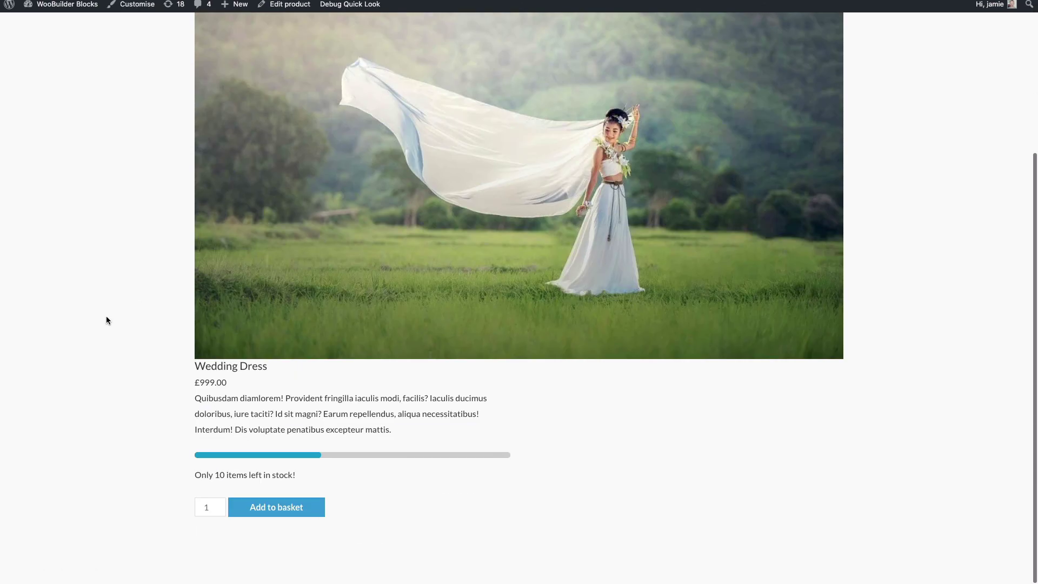
scroll(107, 319, up, 3)
scroll(108, 319, up, 1)
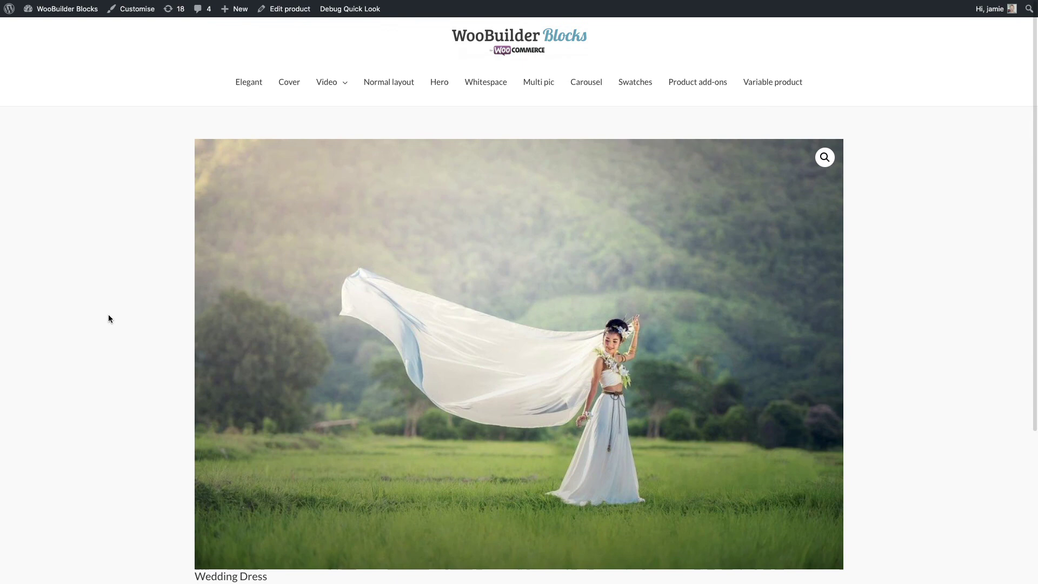
scroll(109, 319, down, 3)
scroll(109, 319, up, 3)
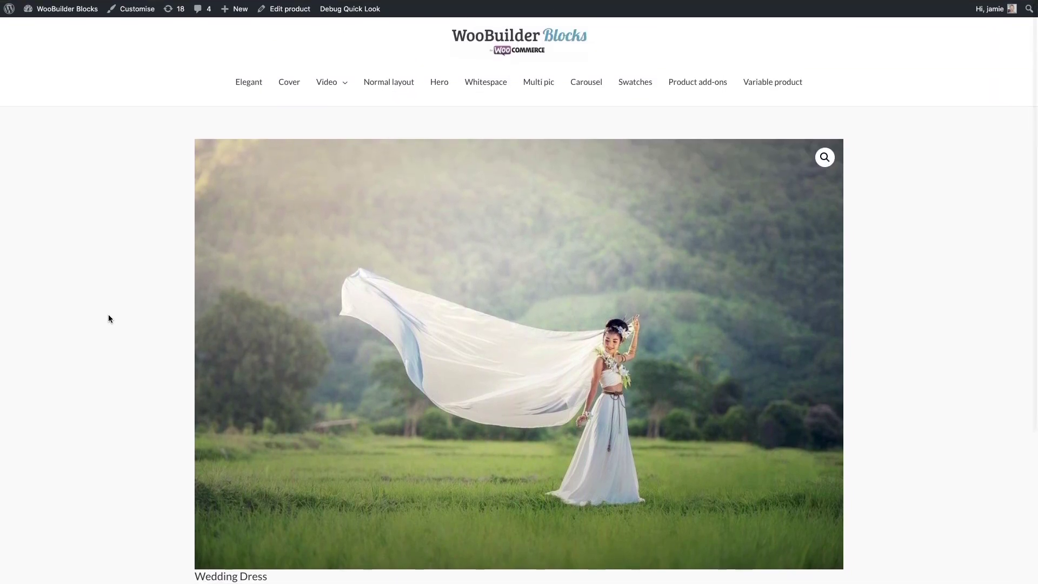